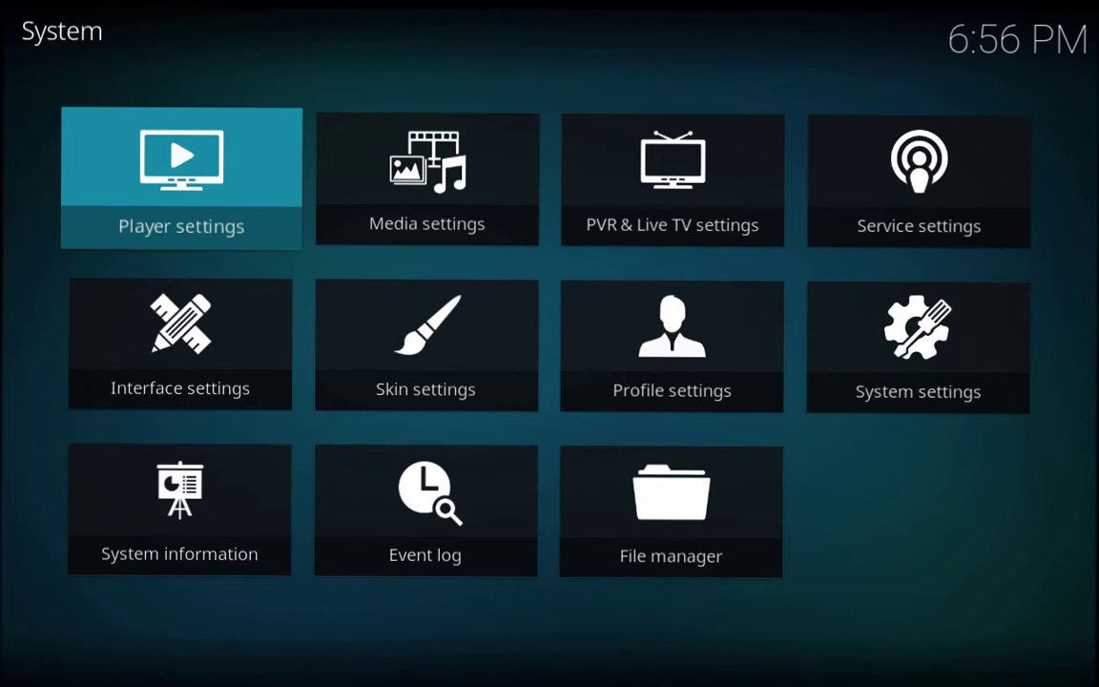
Go into the File manager and start adding a new source through Add source.
{"action": "key", "text": "Down"}
{"action": "key", "text": "Down"}
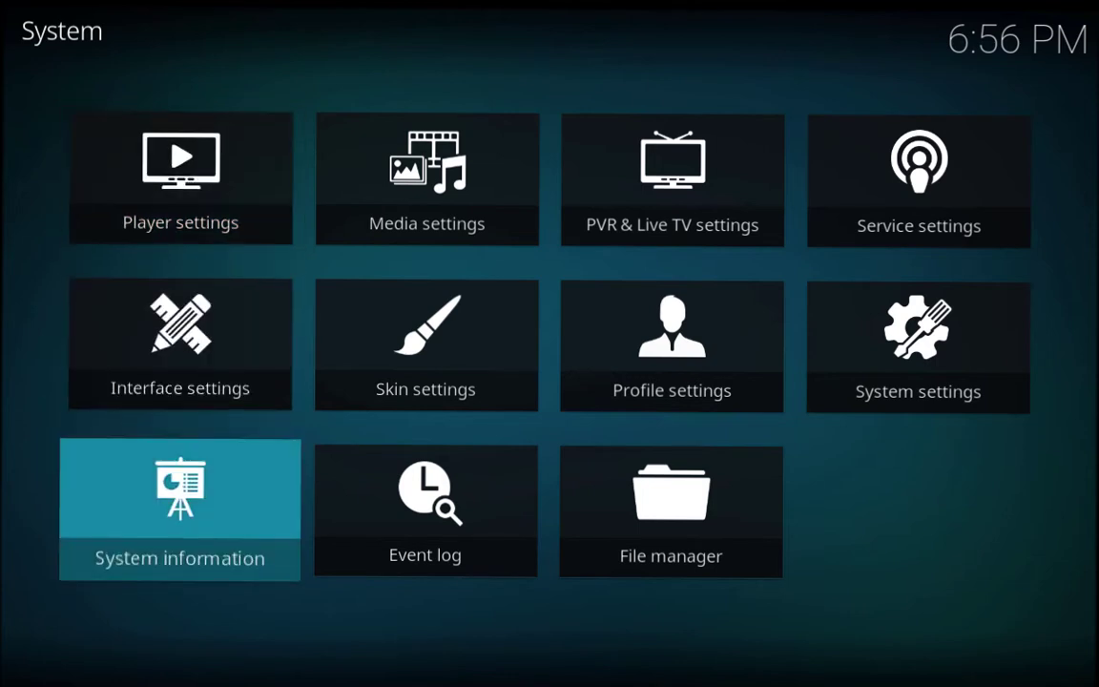
{"action": "key", "text": "Right"}
{"action": "key", "text": "Right"}
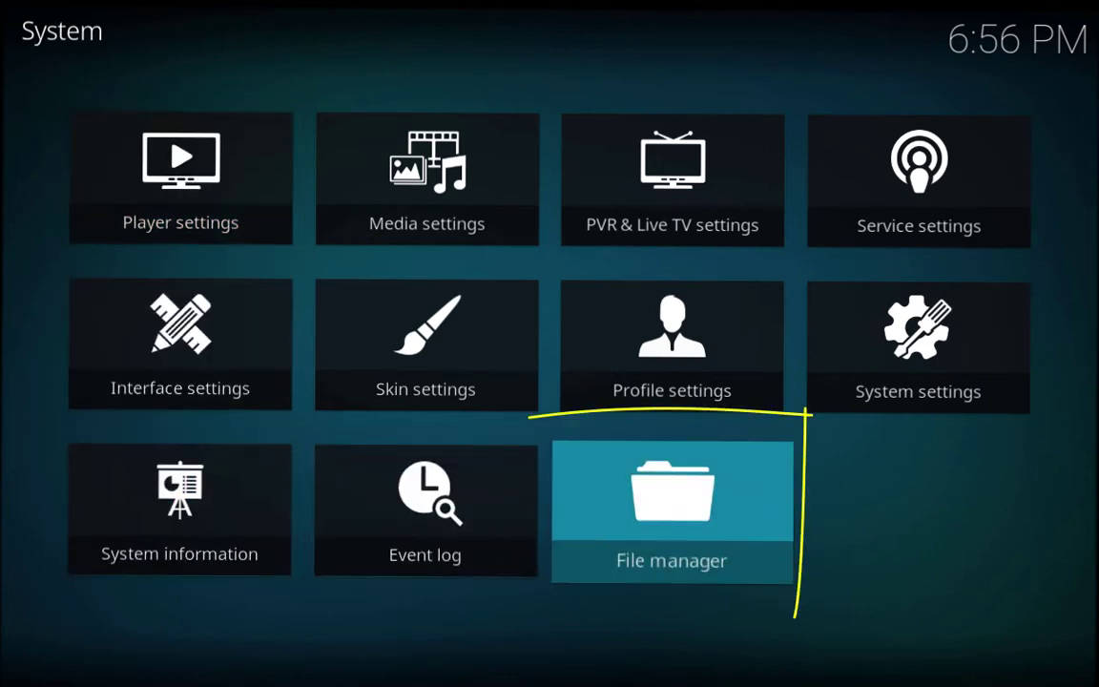
{"action": "left_click", "coordinate": [679, 507]}
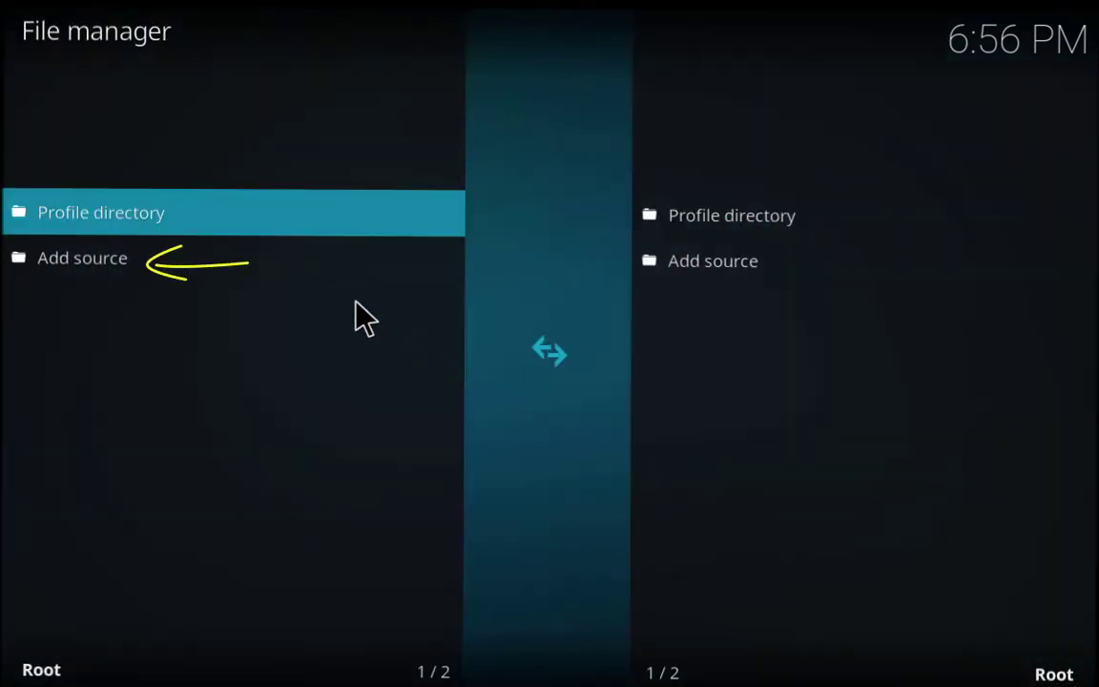
{"action": "left_click", "coordinate": [208, 274]}
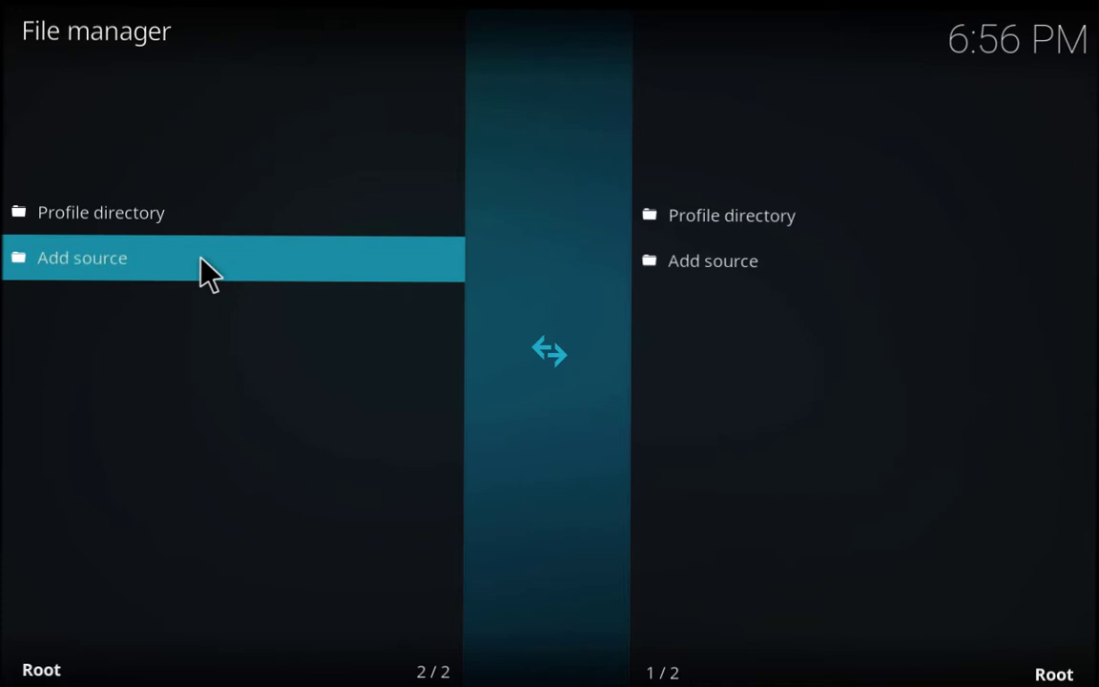
{"action": "left_click", "coordinate": [208, 274]}
{"action": "left_click", "coordinate": [201, 257]}
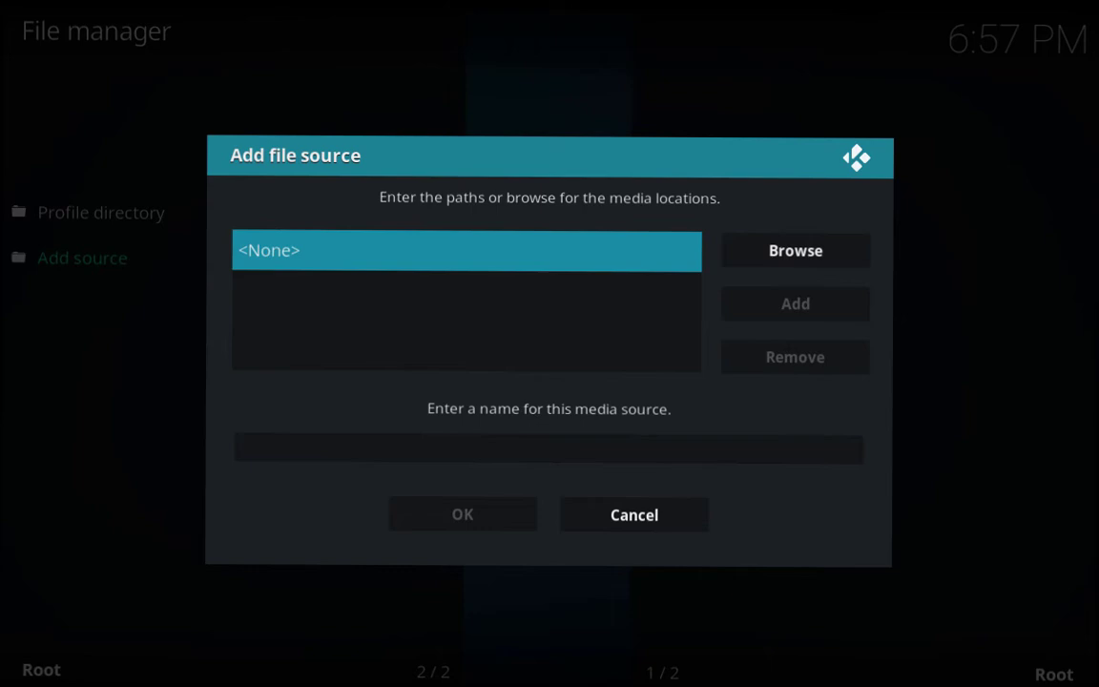
{"action": "key", "text": "Down"}
{"action": "key", "text": "Up"}
{"action": "key", "text": "Return"}
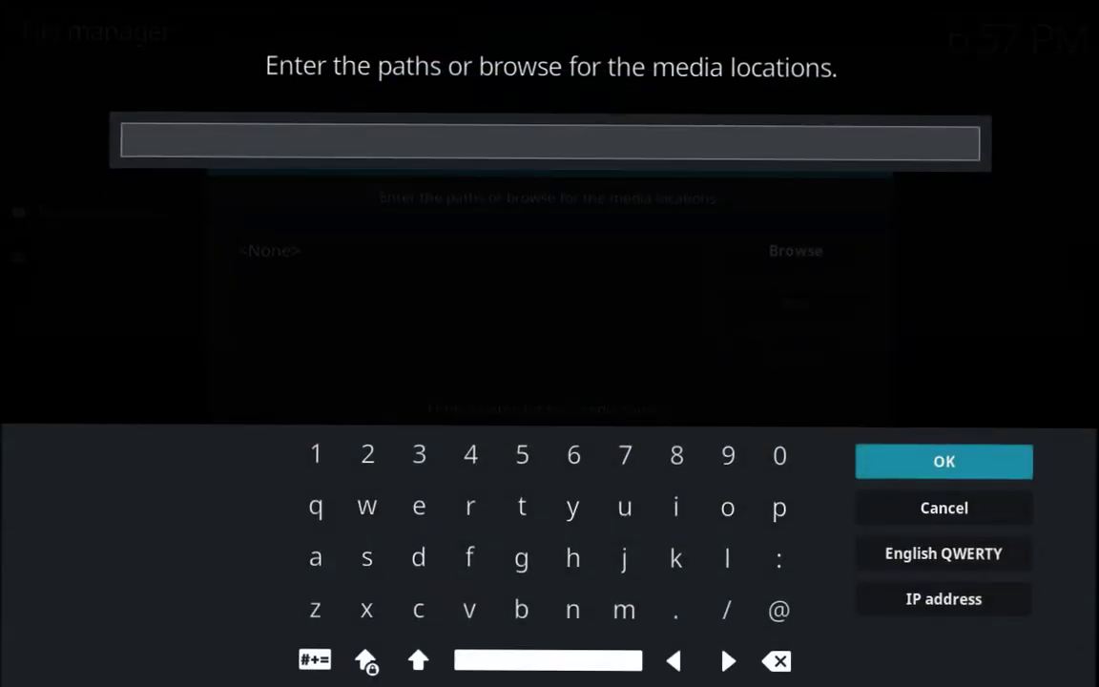
{"action": "type", "text": "http://"}
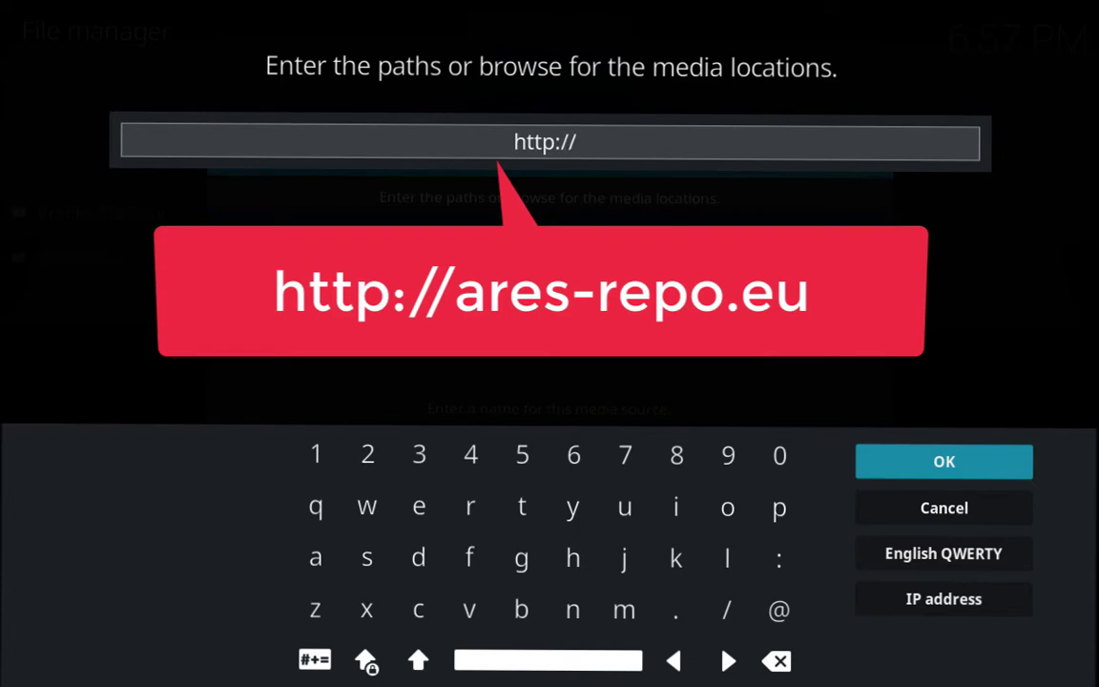
{"action": "type", "text": "ares"}
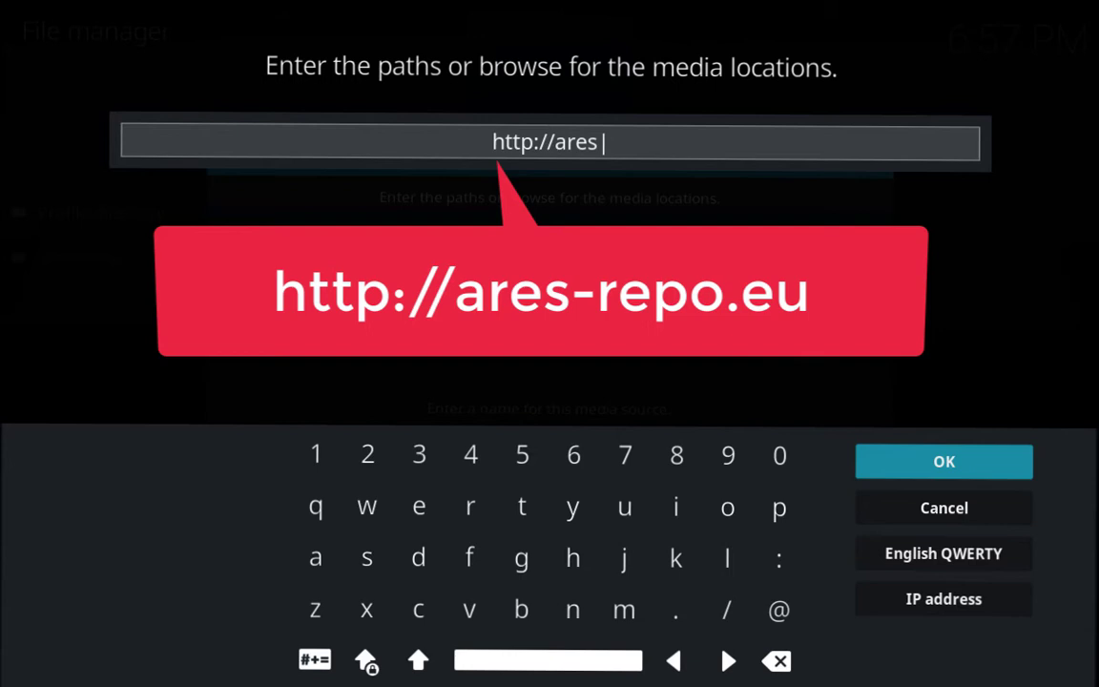
{"action": "type", "text": "-"}
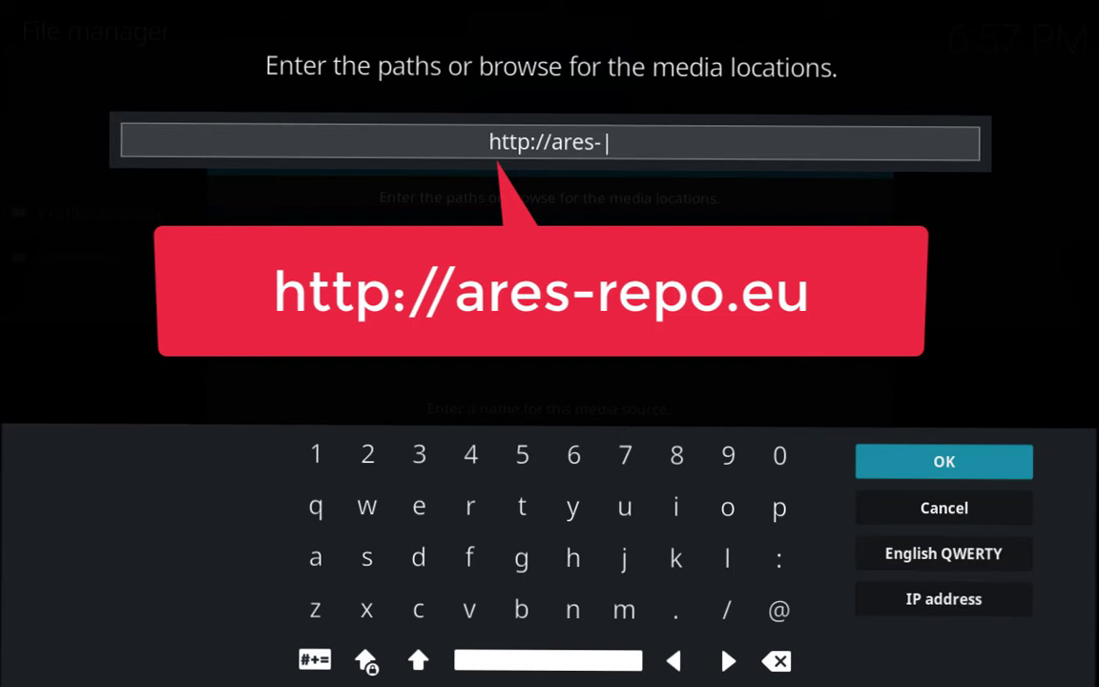
{"action": "type", "text": "repo"}
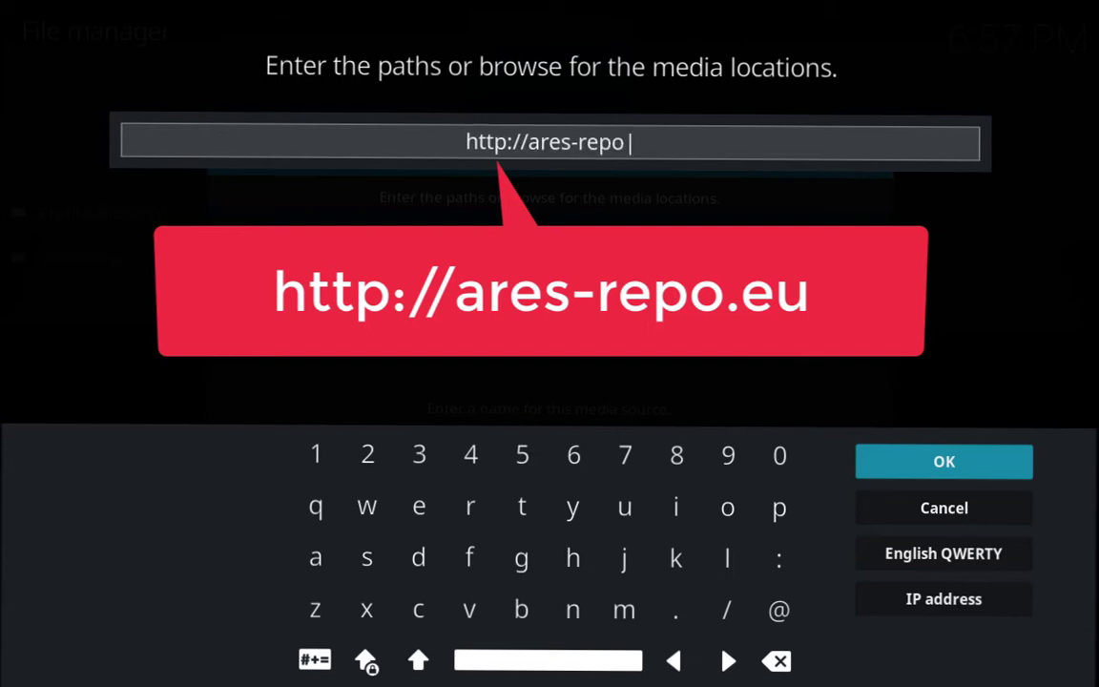
{"action": "type", "text": ".eu"}
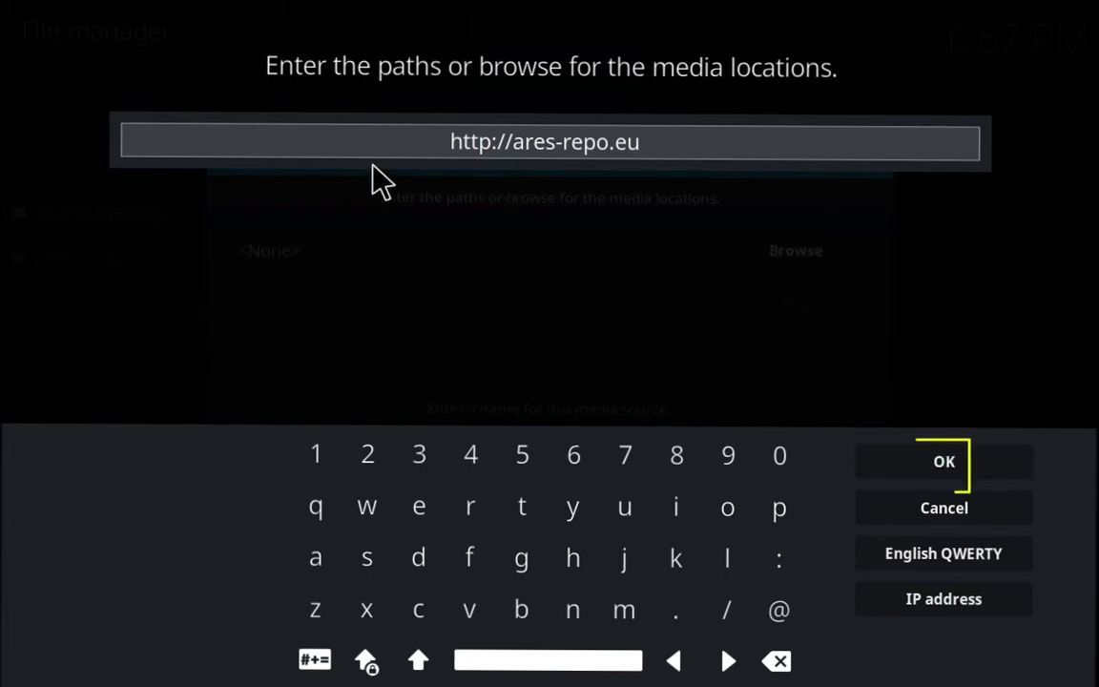
{"action": "left_click", "coordinate": [952, 467]}
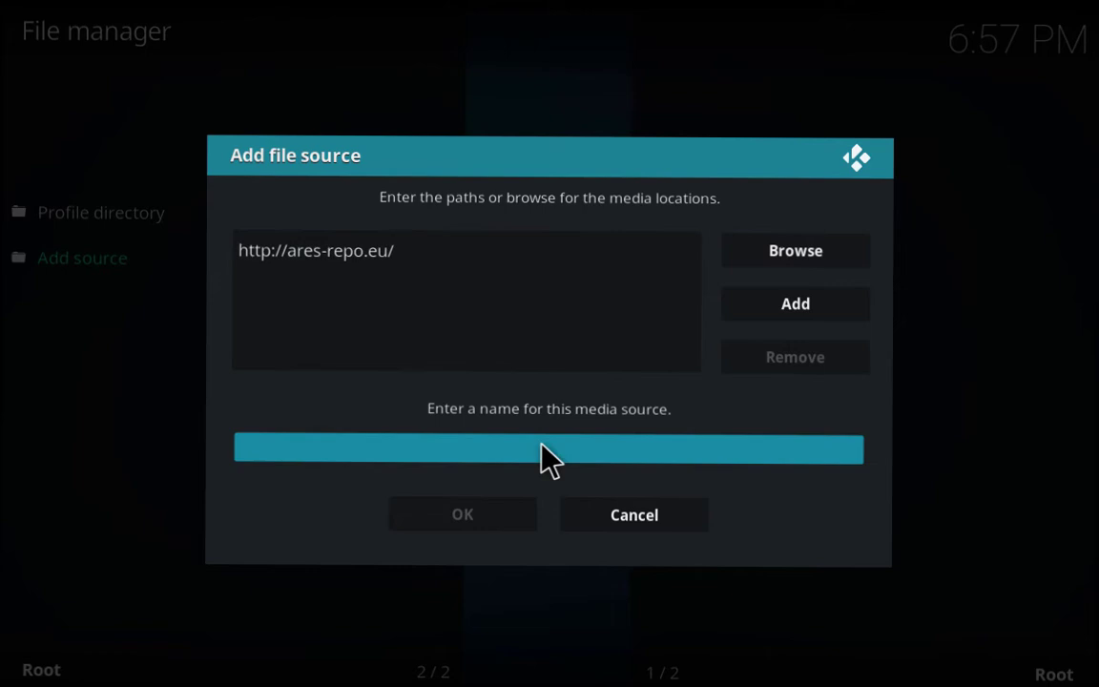
Name the source 'Ares build' and save it to the File manager.
{"action": "left_click", "coordinate": [551, 446]}
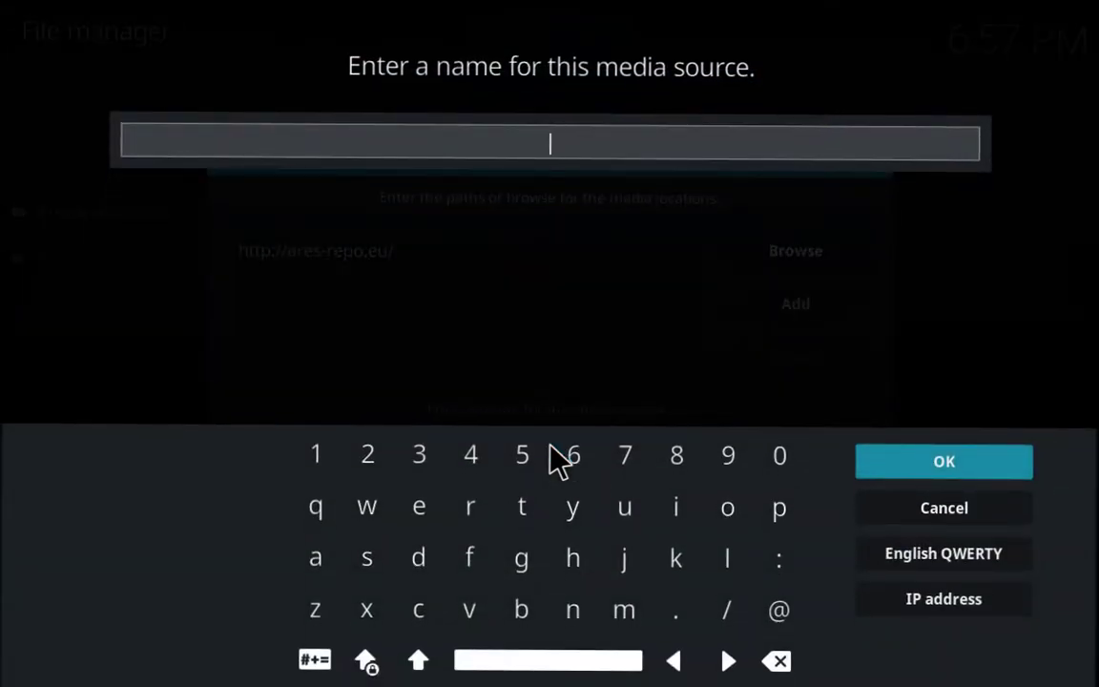
{"action": "type", "text": "Ares"}
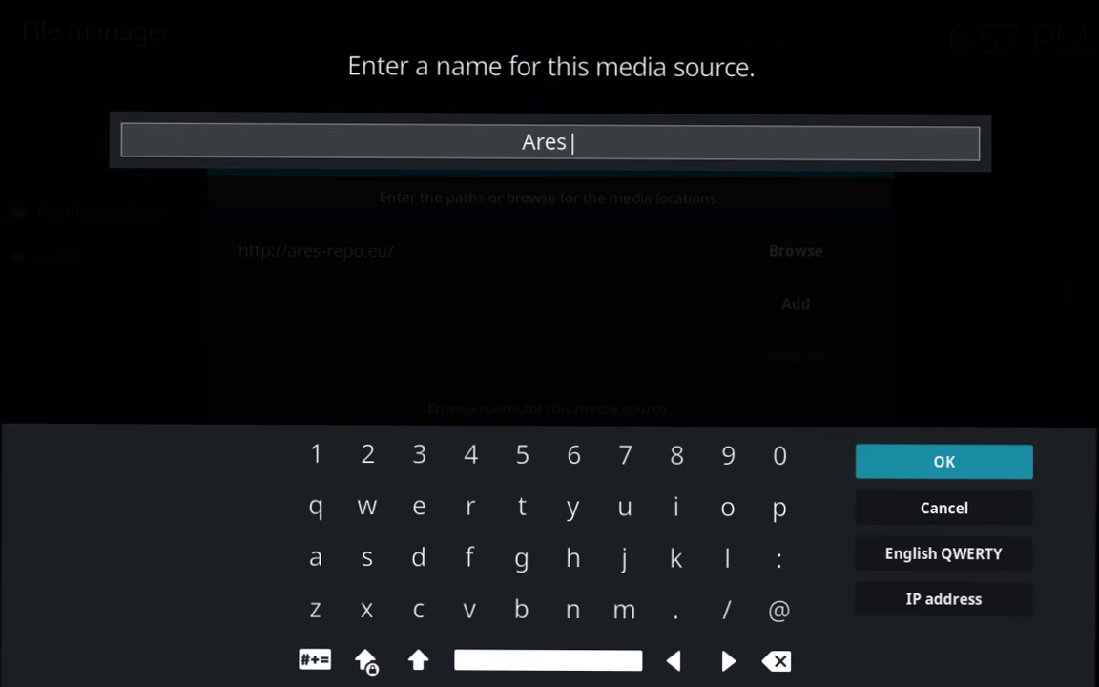
{"action": "type", "text": " build"}
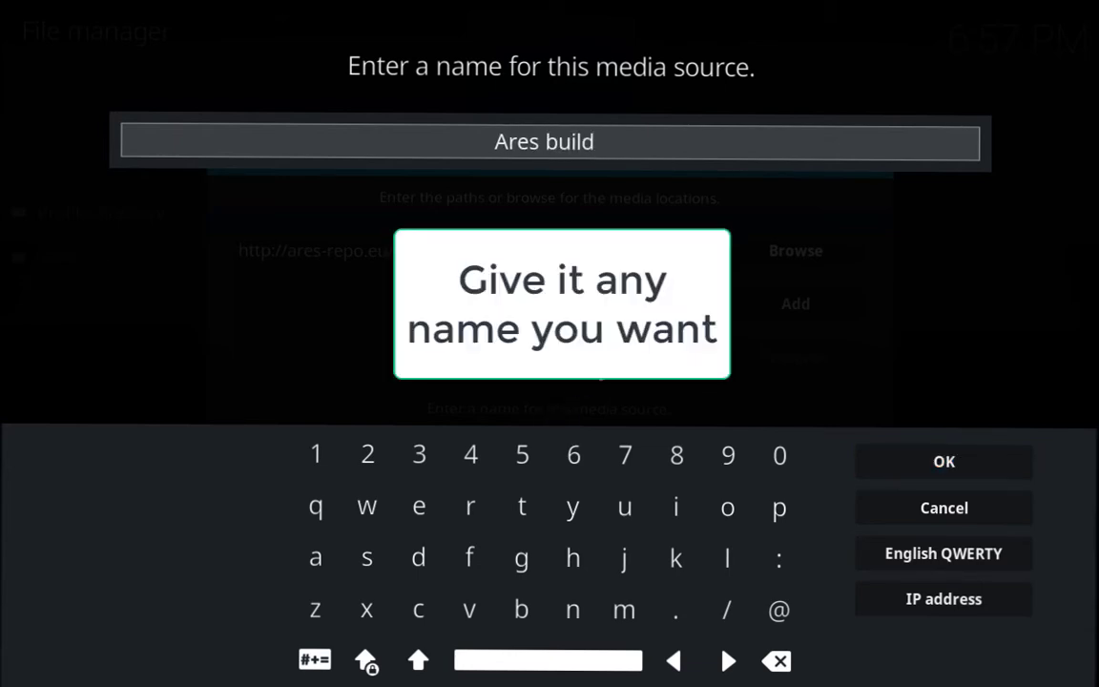
{"action": "left_click", "coordinate": [954, 462]}
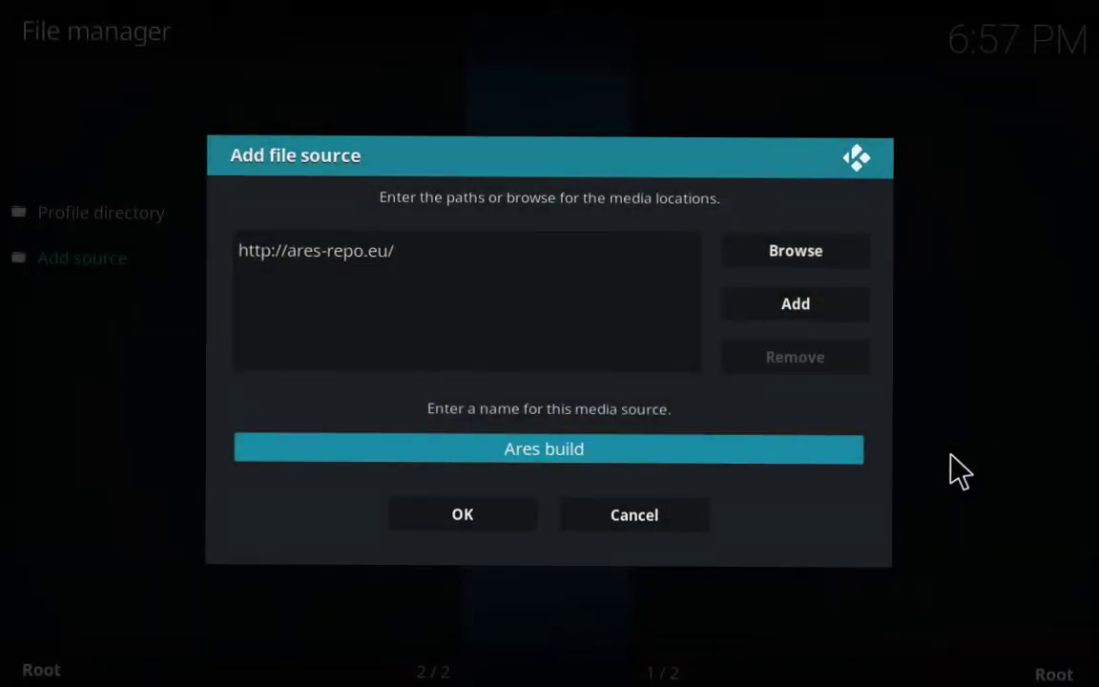
{"action": "left_click", "coordinate": [463, 511]}
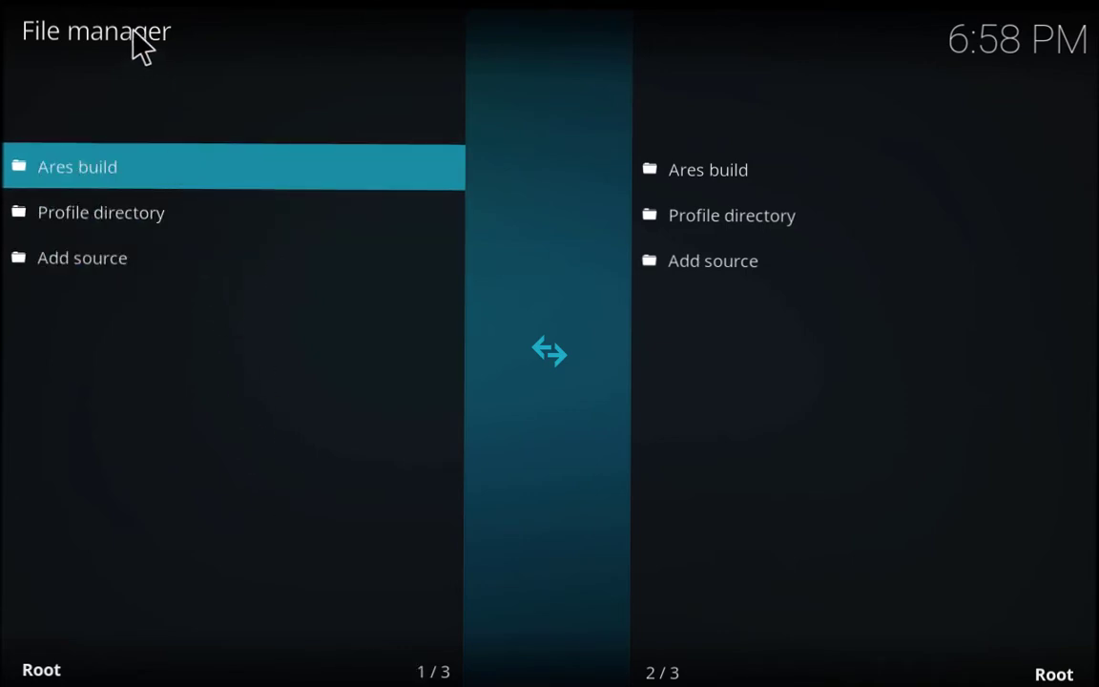
Exit the File manager and reach the Add-on browser from the home menu's Add-ons section.
{"action": "key", "text": "Escape"}
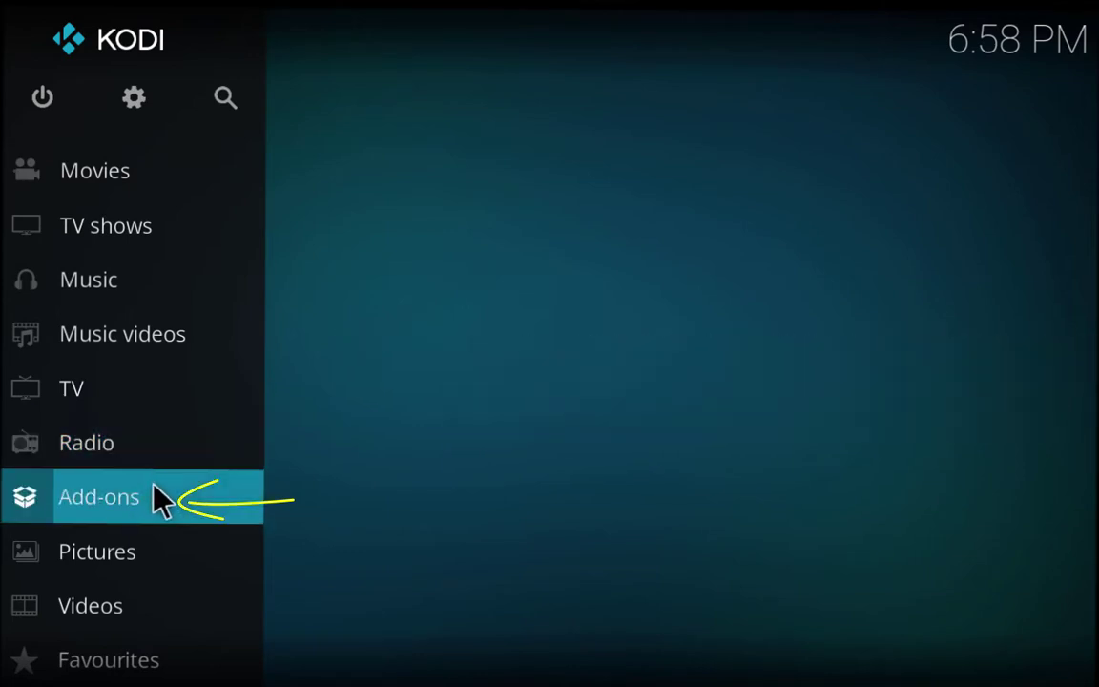
{"action": "left_click", "coordinate": [156, 491]}
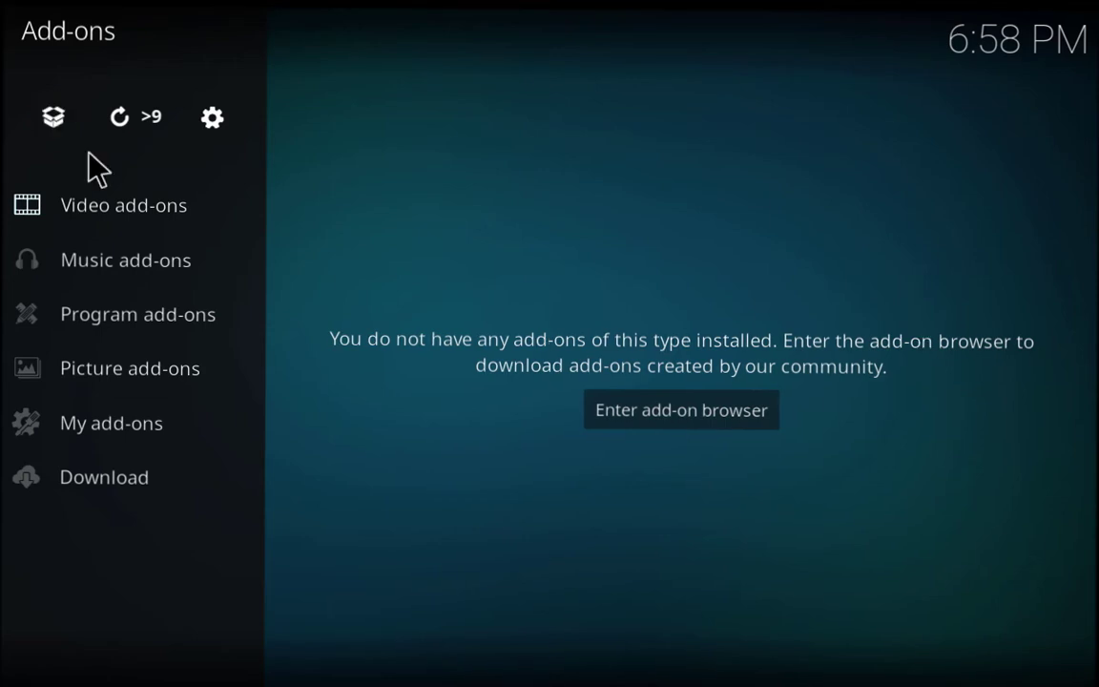
{"action": "left_click", "coordinate": [58, 127]}
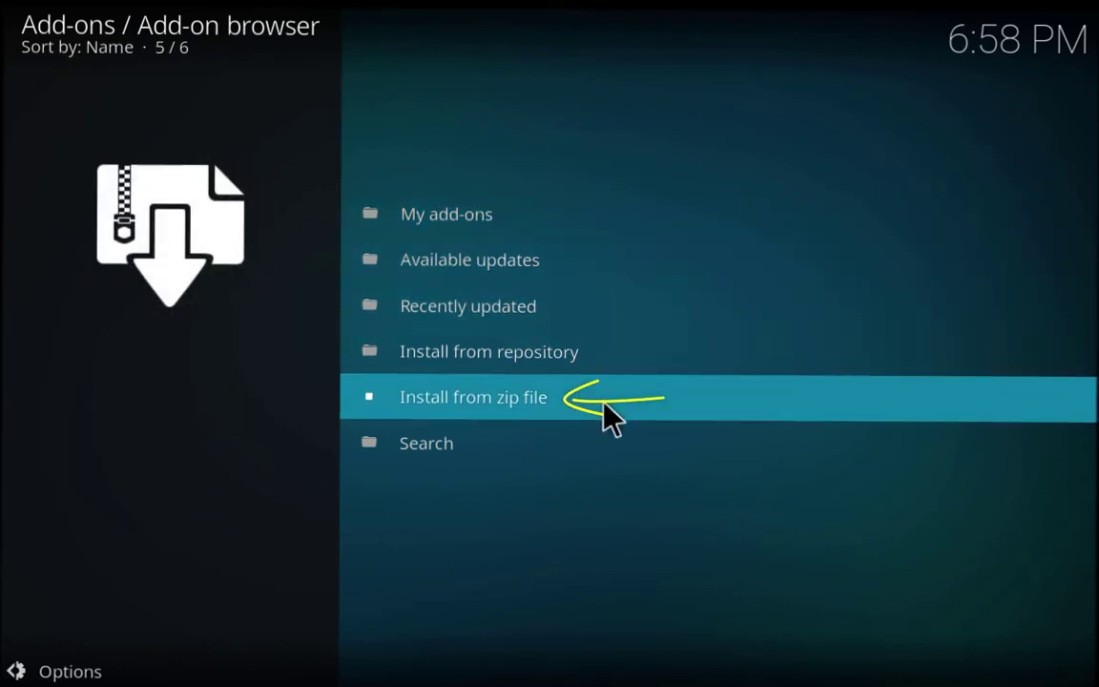
Install repository.aresproject-0.1.0.zip from the Ares build folder via Install from zip file.
{"action": "left_click", "coordinate": [603, 400]}
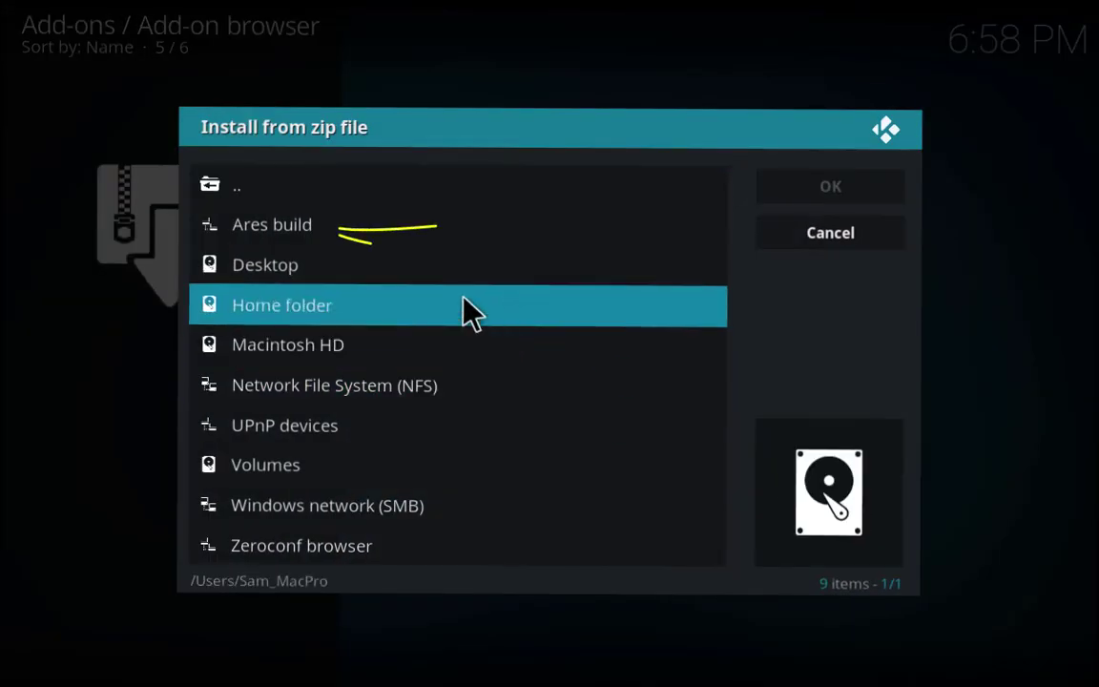
{"action": "left_click", "coordinate": [351, 229]}
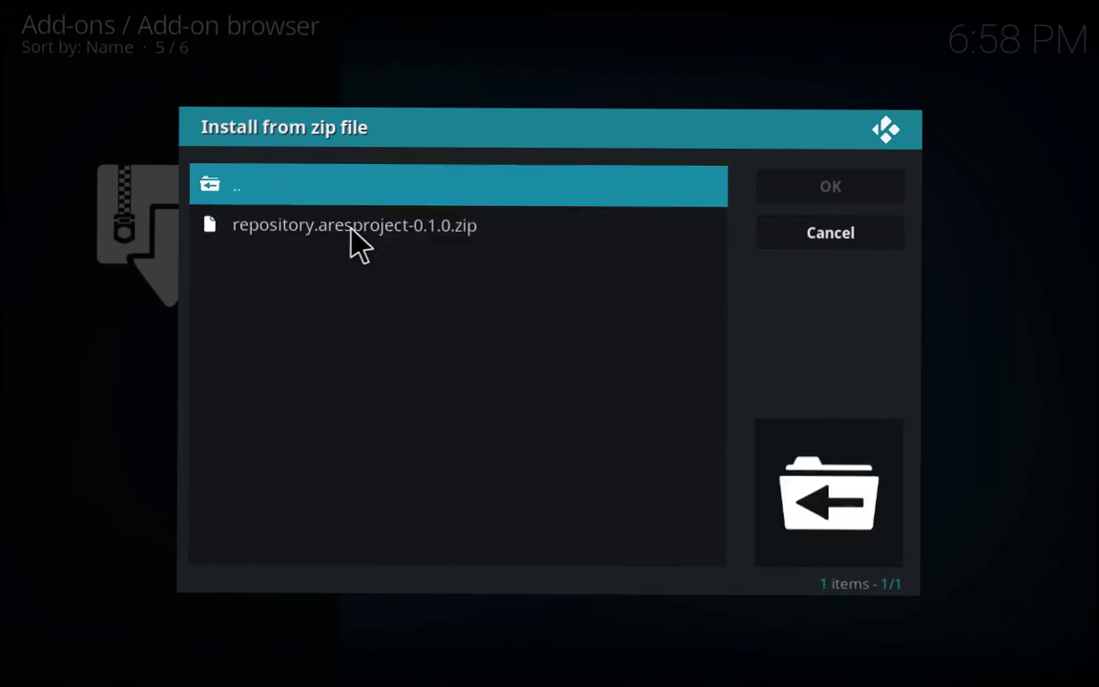
{"action": "left_click", "coordinate": [431, 229]}
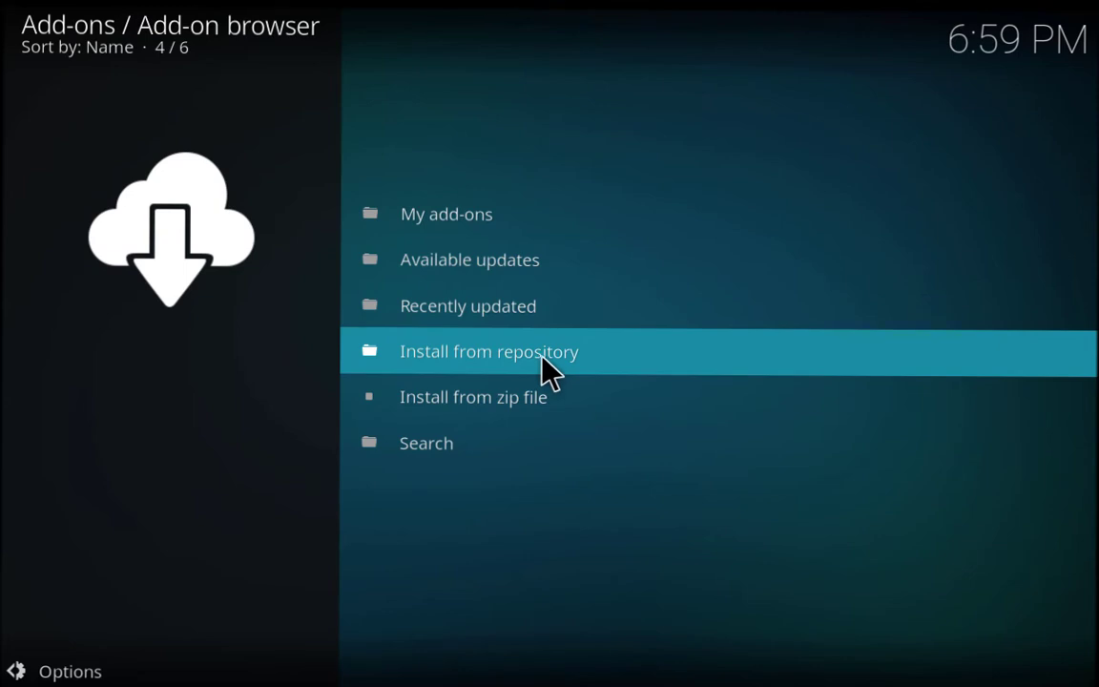
Open Ares Wizard under Install from repository > Ares Project > Program add-ons.
{"action": "left_click", "coordinate": [549, 372]}
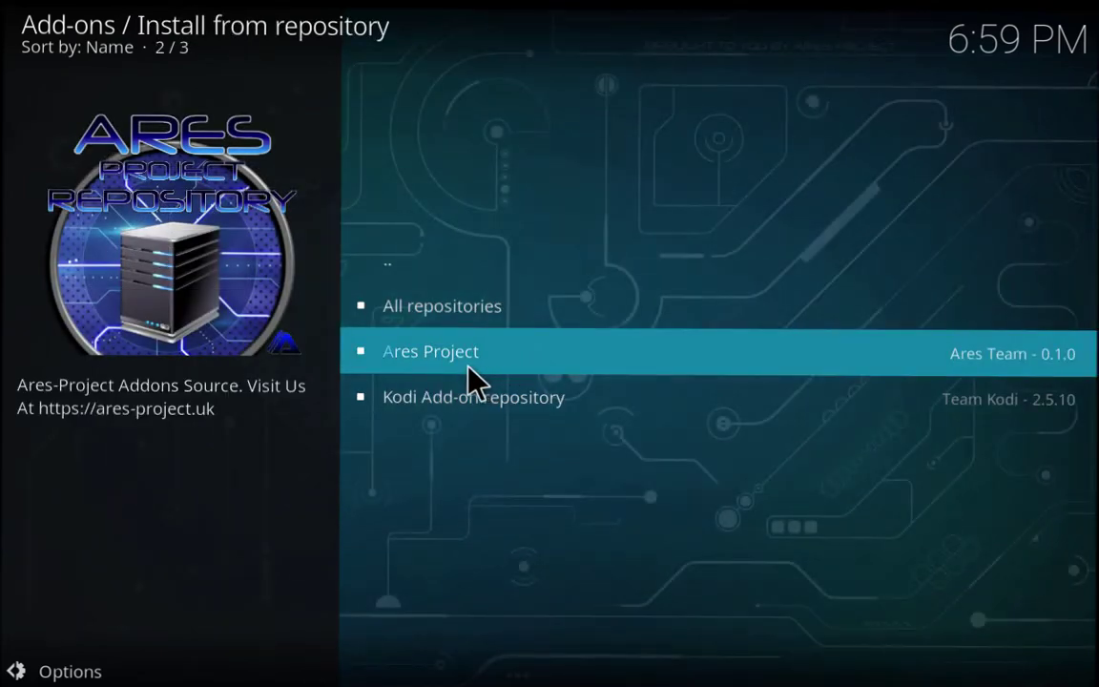
{"action": "left_click", "coordinate": [559, 359]}
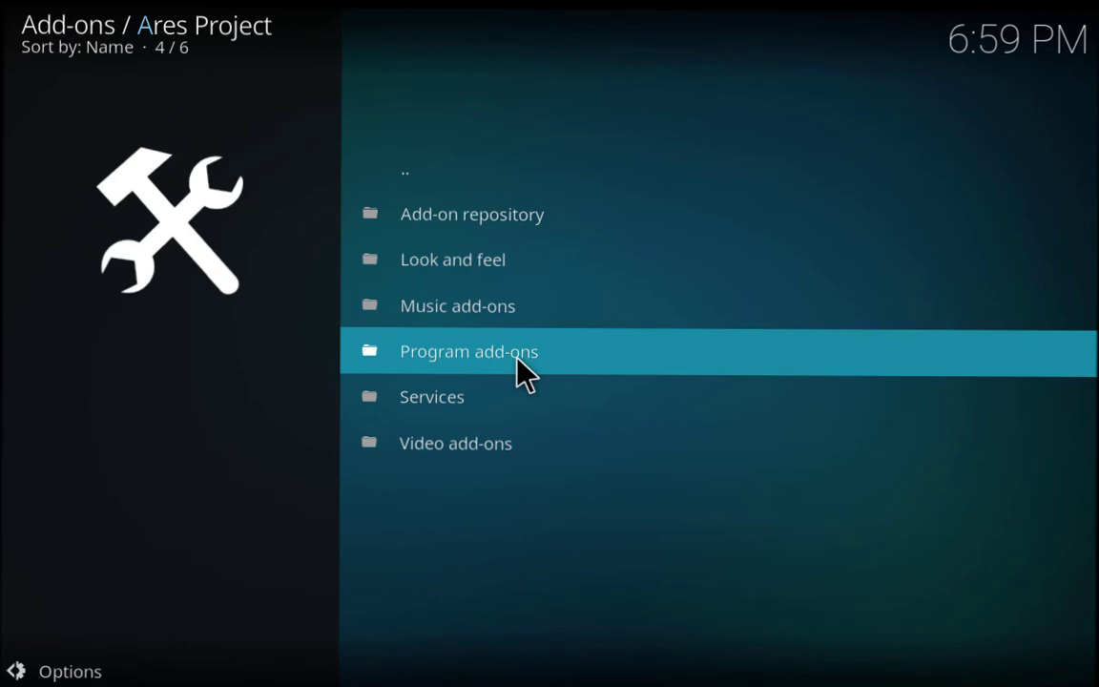
{"action": "left_click", "coordinate": [516, 358]}
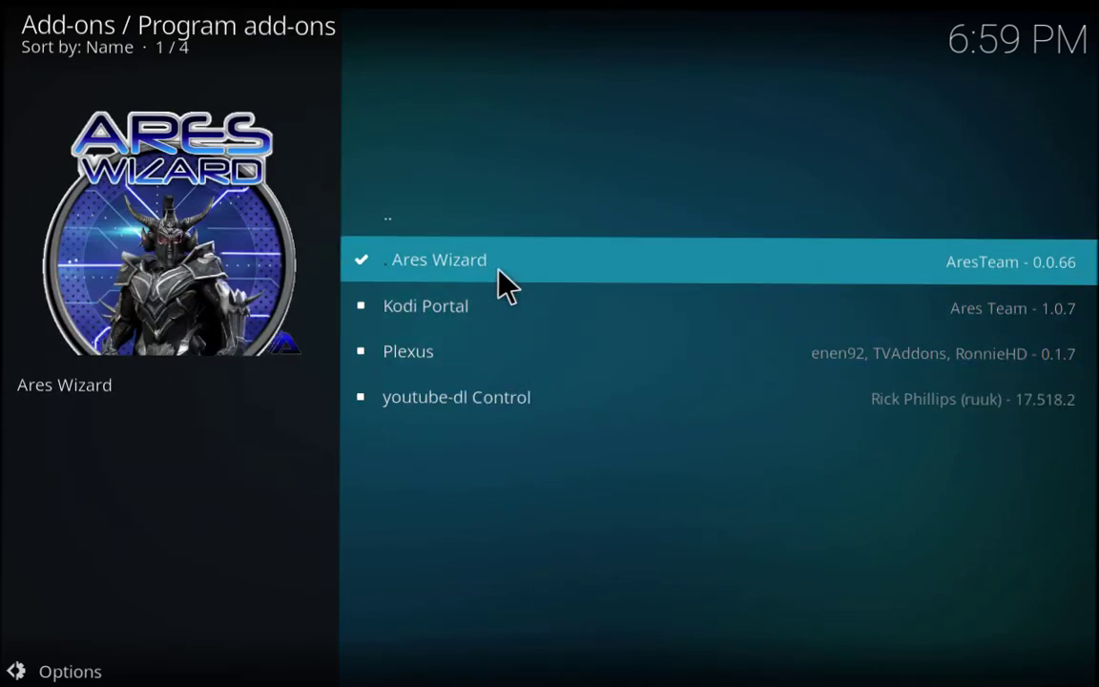
{"action": "left_click", "coordinate": [502, 283]}
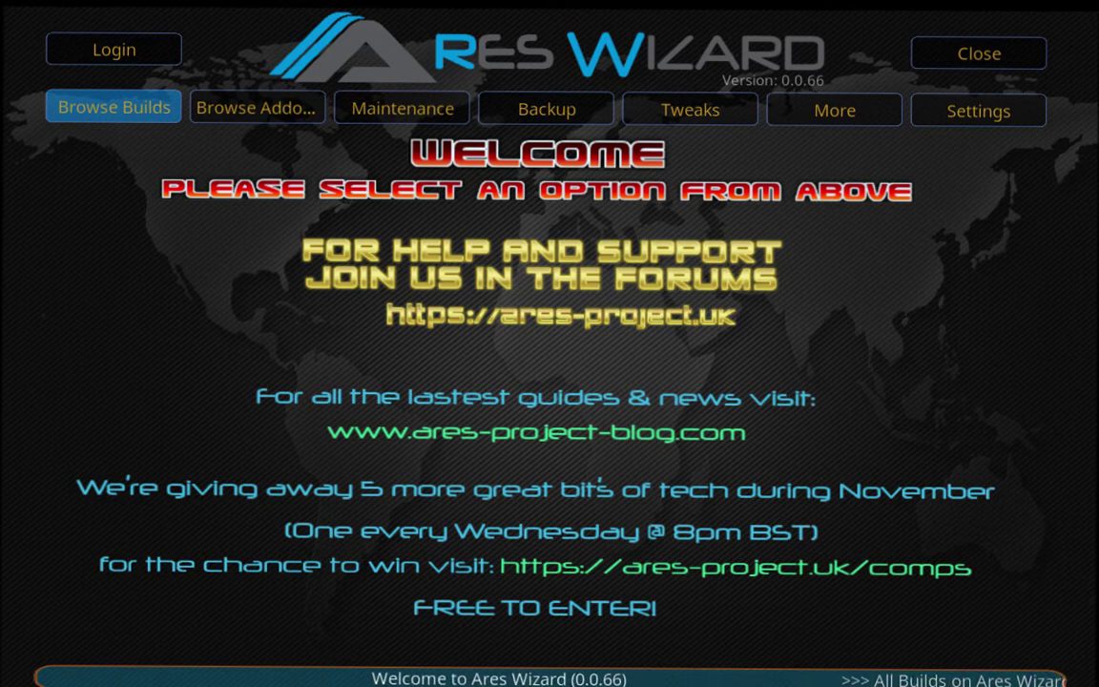
Step through the Ares Wizard tabs, then view Pulse's download stats in Browse Builds.
{"action": "left_click", "coordinate": [258, 106]}
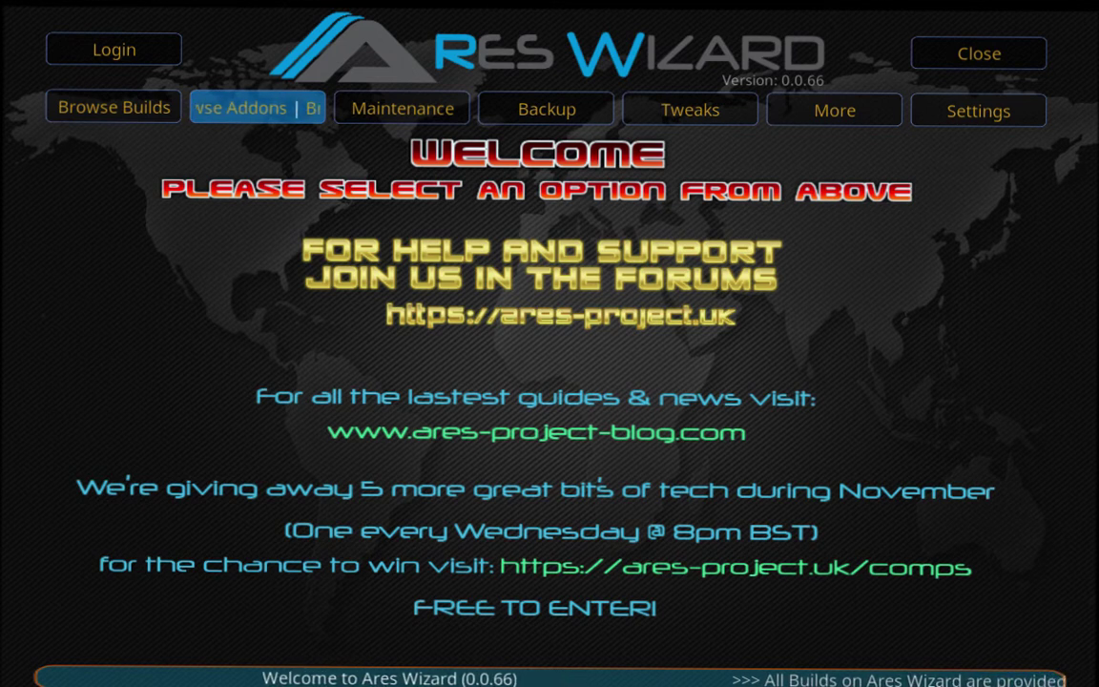
{"action": "left_click", "coordinate": [402, 108]}
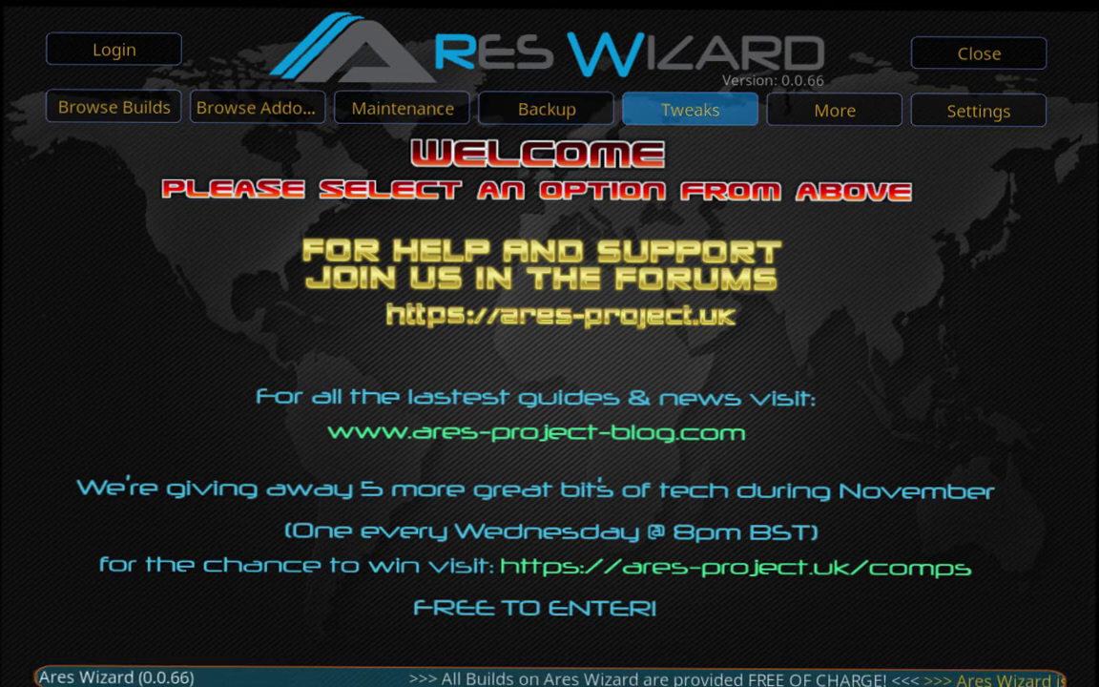
{"action": "left_click", "coordinate": [547, 109]}
{"action": "left_click", "coordinate": [114, 107]}
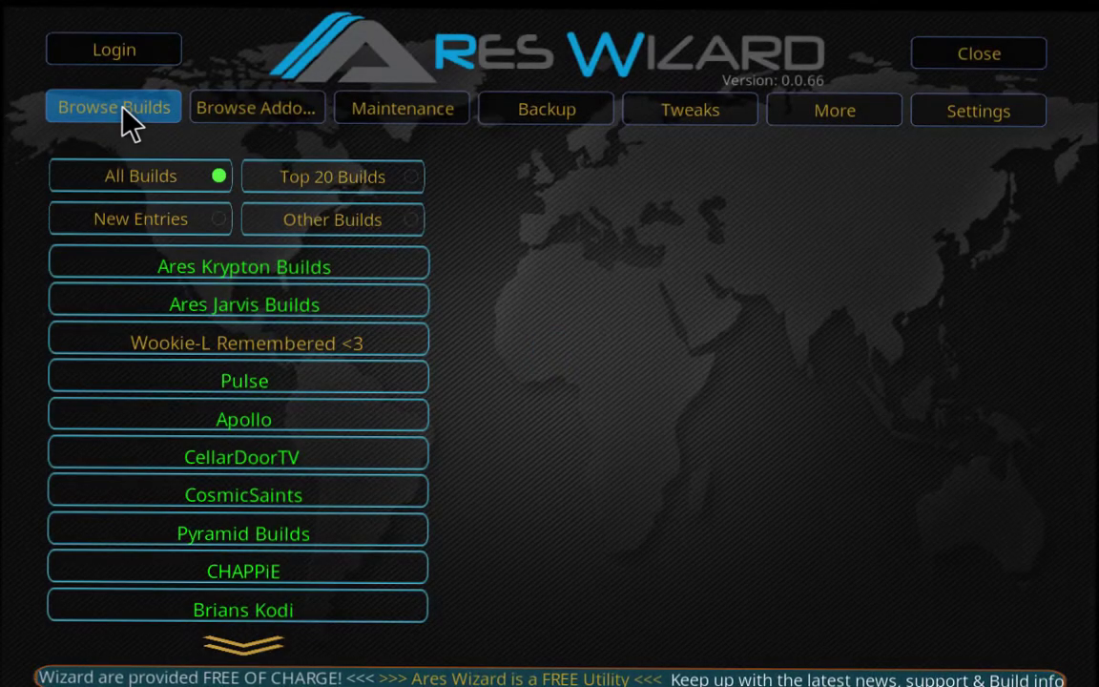
{"action": "mouse_move", "coordinate": [231, 258]}
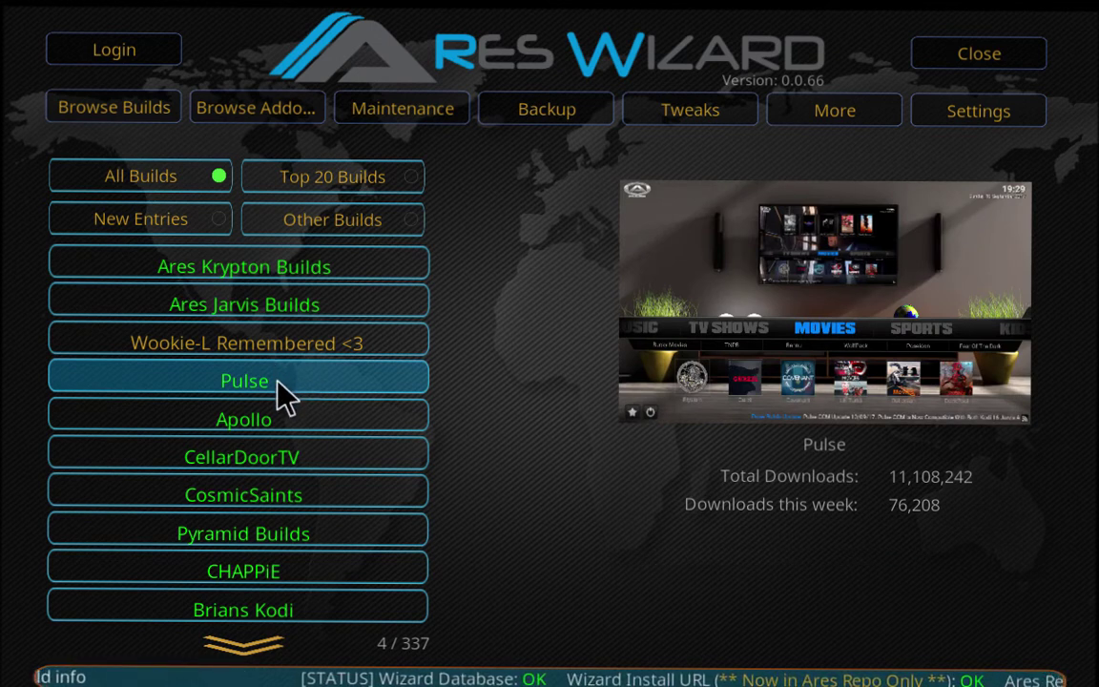
Select the Pulse build and use Get Pin to show its PIN in the browser.
{"action": "left_click", "coordinate": [285, 397]}
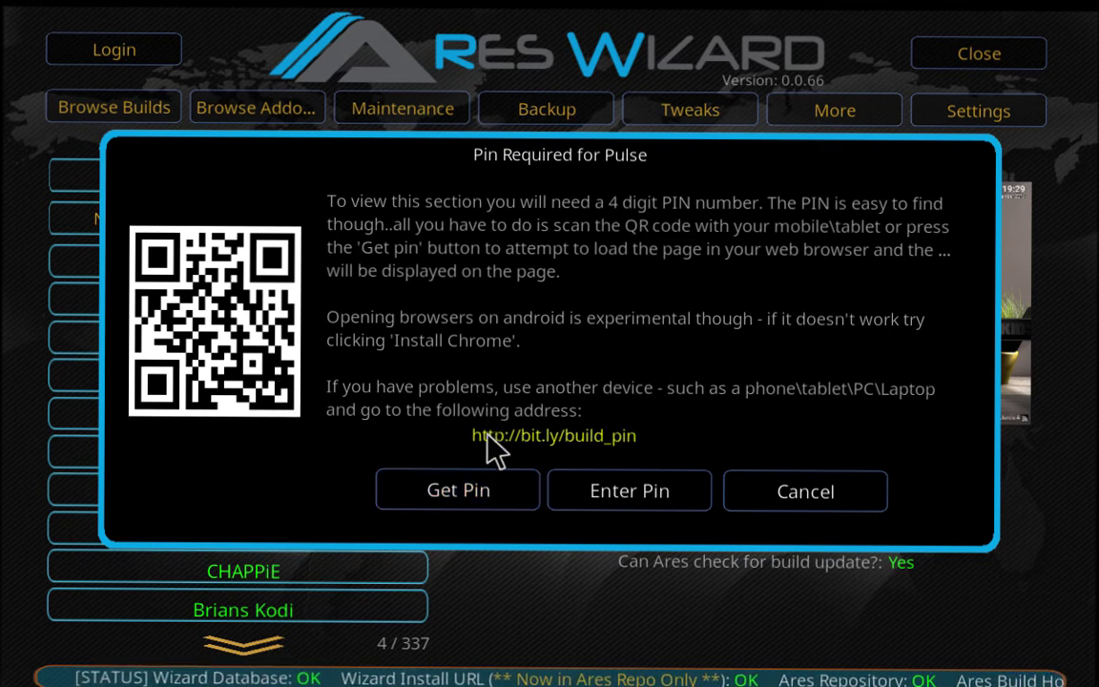
{"action": "left_click", "coordinate": [496, 491]}
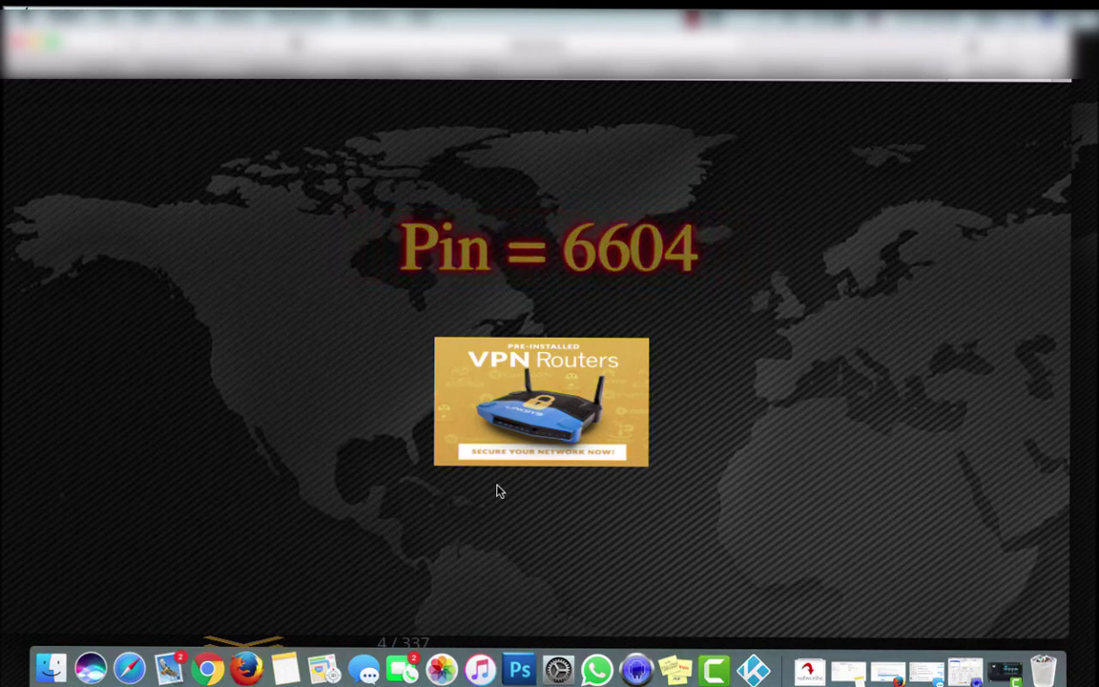
Return to Kodi and enter the Pulse access PIN to unlock its builds.
{"action": "left_click", "coordinate": [755, 670]}
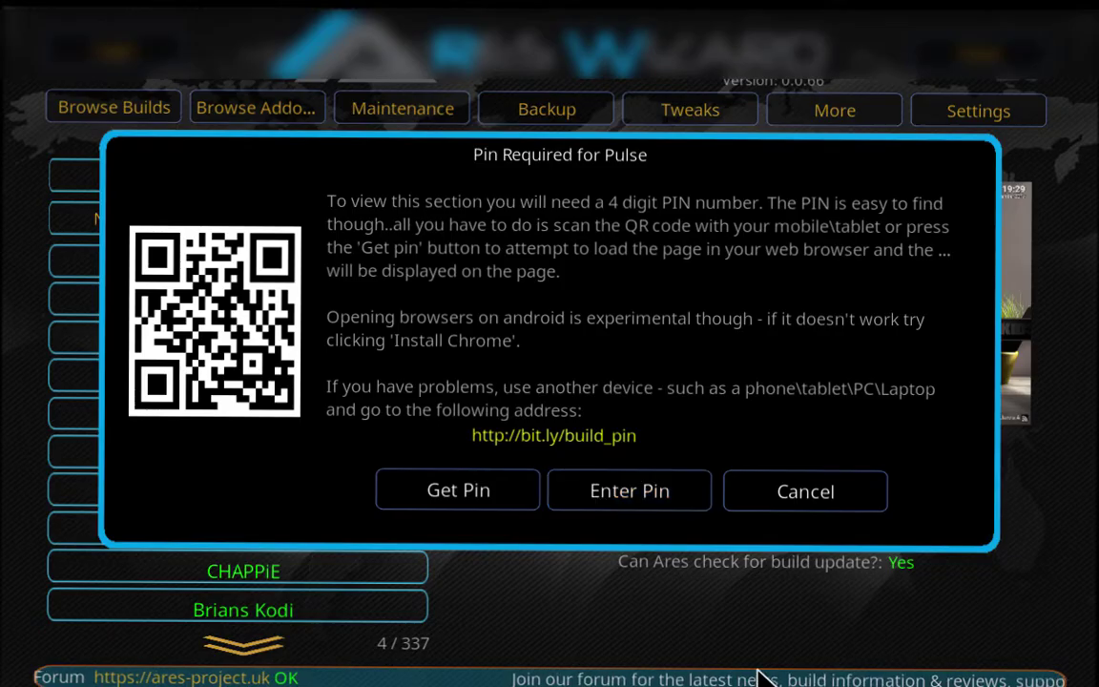
{"action": "left_click", "coordinate": [645, 494]}
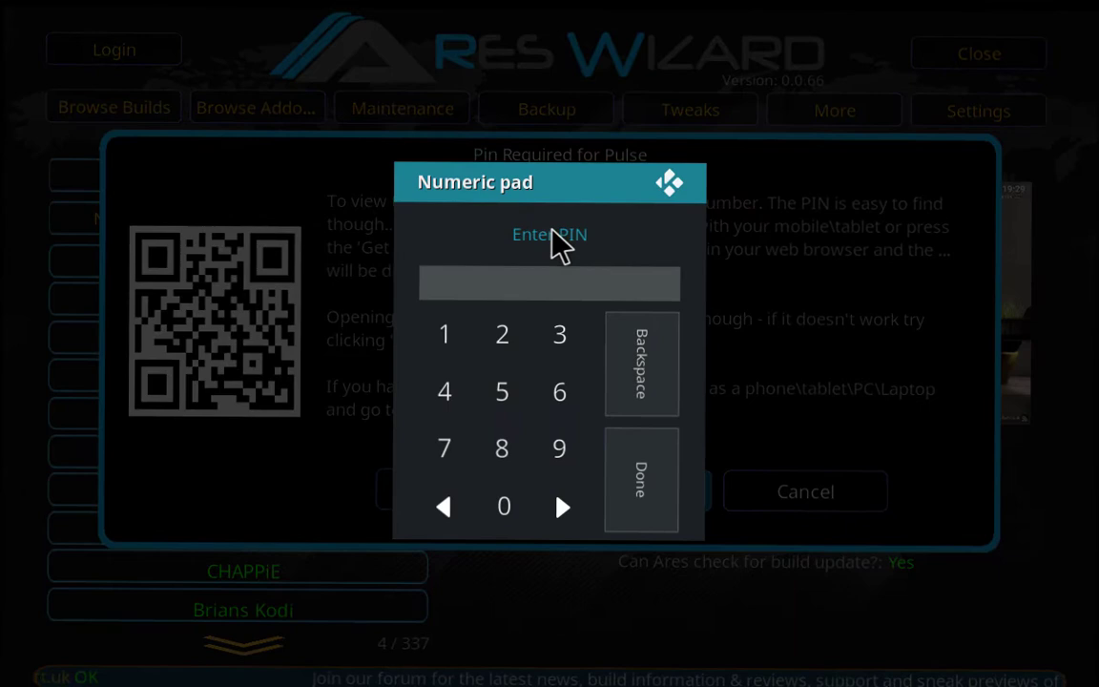
{"action": "type", "text": "66"}
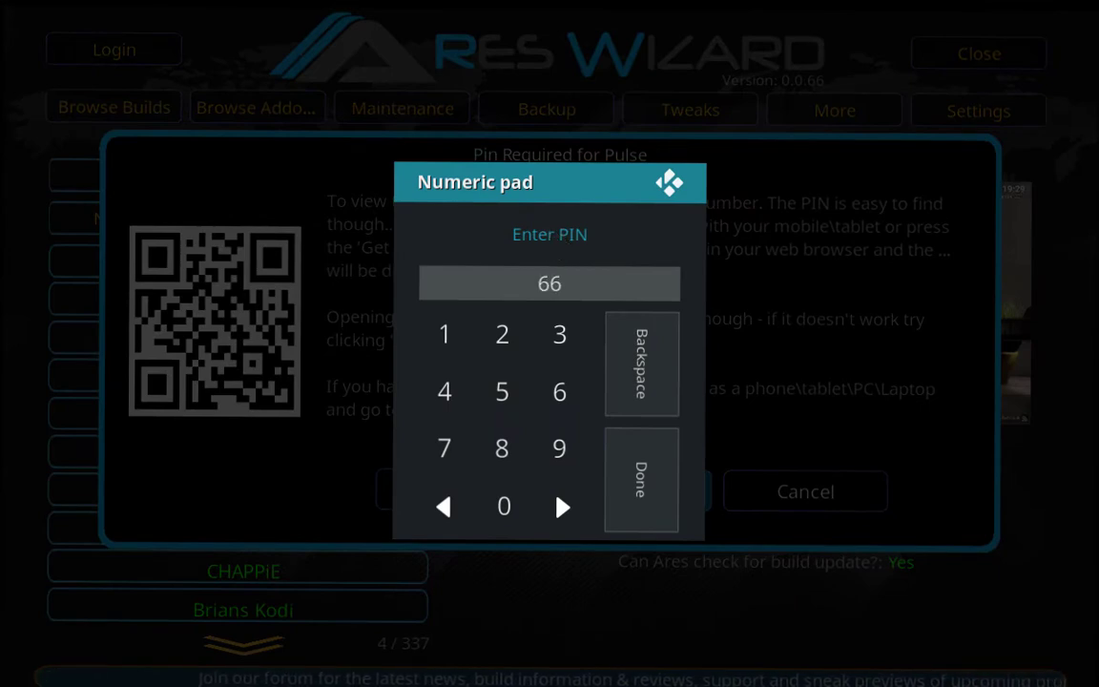
{"action": "type", "text": "04"}
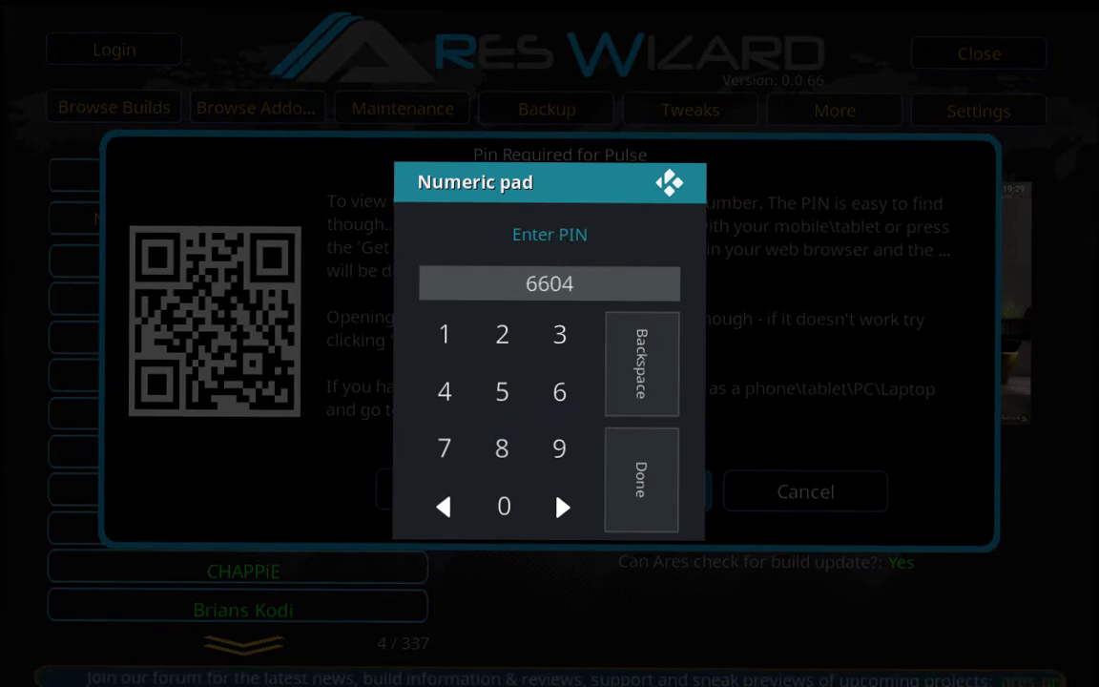
{"action": "left_click", "coordinate": [641, 482]}
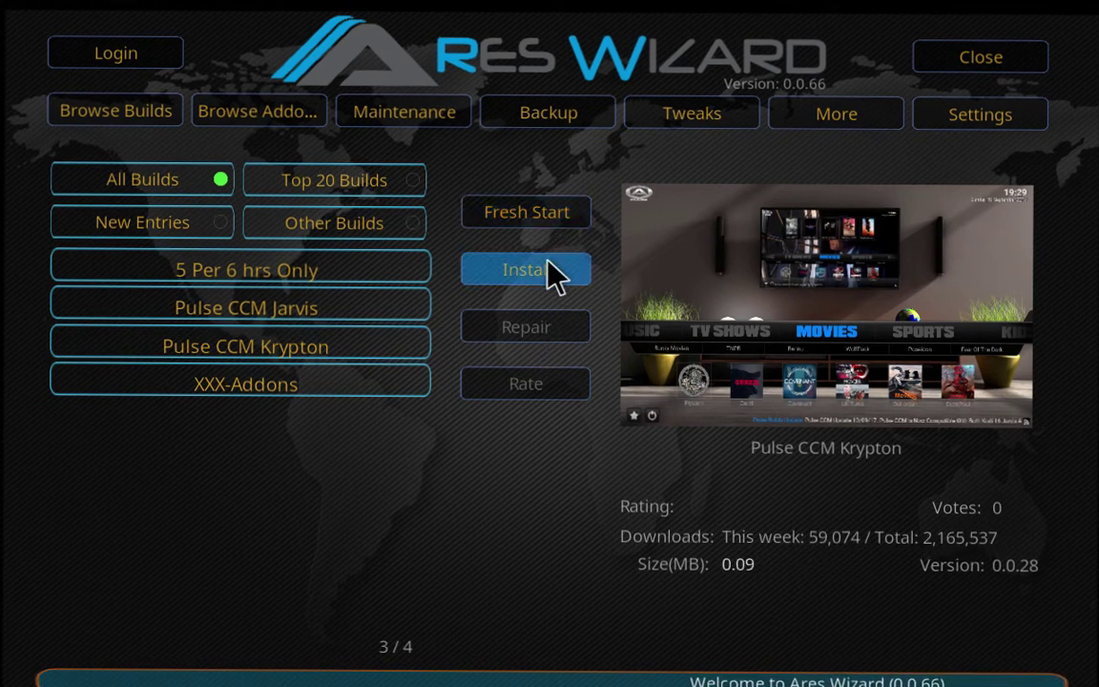
Install Pulse CCM Krypton, proceeding with the keep options to start the download.
{"action": "left_click", "coordinate": [548, 259]}
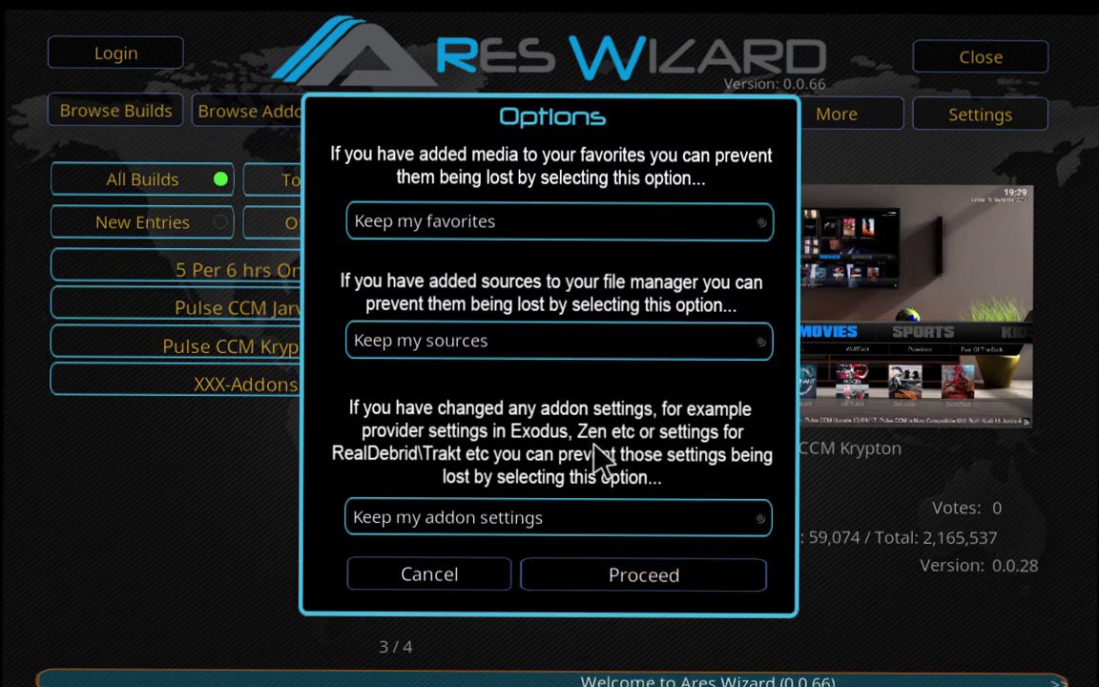
{"action": "left_click", "coordinate": [664, 591]}
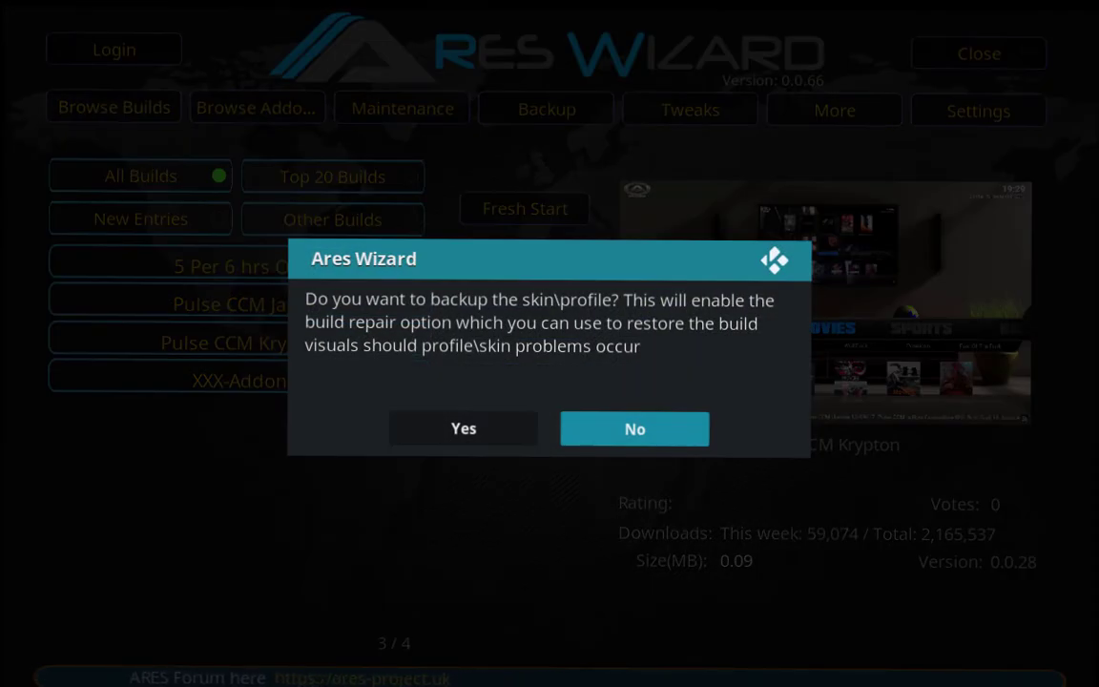
Decline both the skin and profile backup and the competition offer.
{"action": "left_click", "coordinate": [636, 434]}
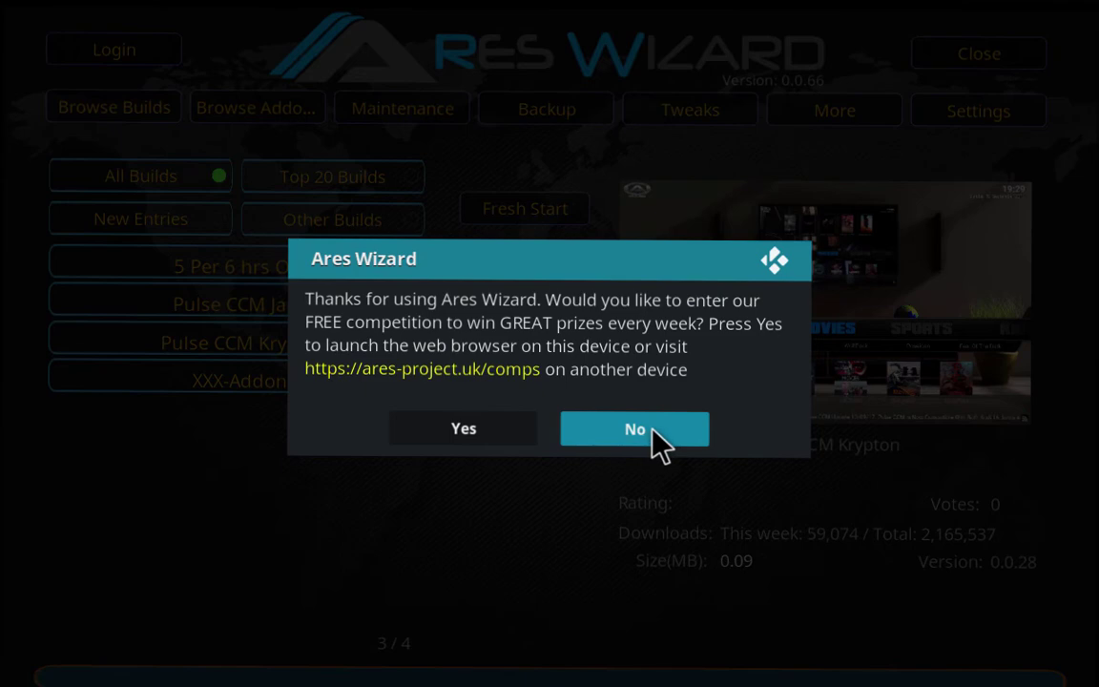
{"action": "left_click", "coordinate": [654, 430]}
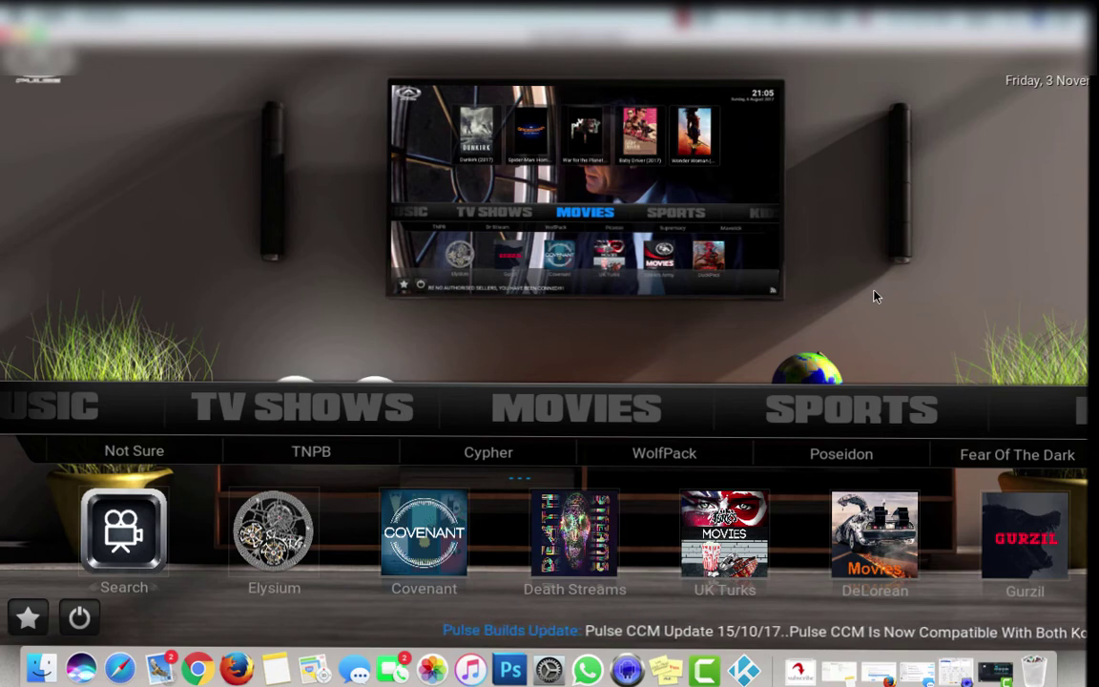
Focus the MOVIES category on the relaunched Pulse home screen.
{"action": "key", "text": "Up"}
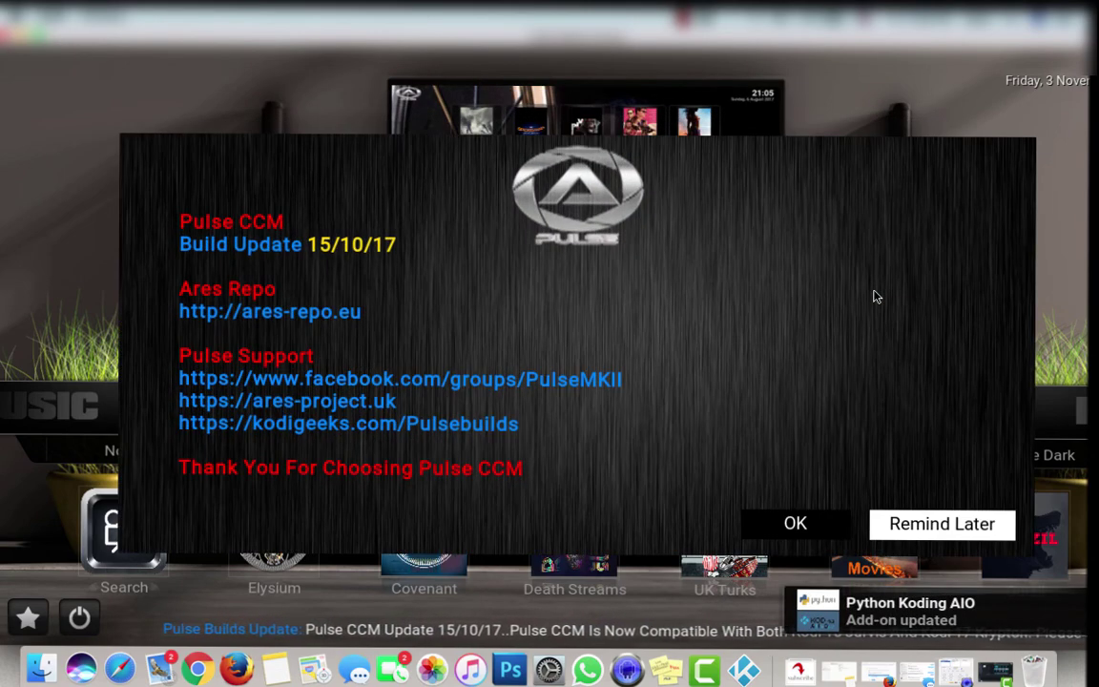
Choose Remind Later on the Pulse CCM build update notice.
{"action": "left_click", "coordinate": [925, 531]}
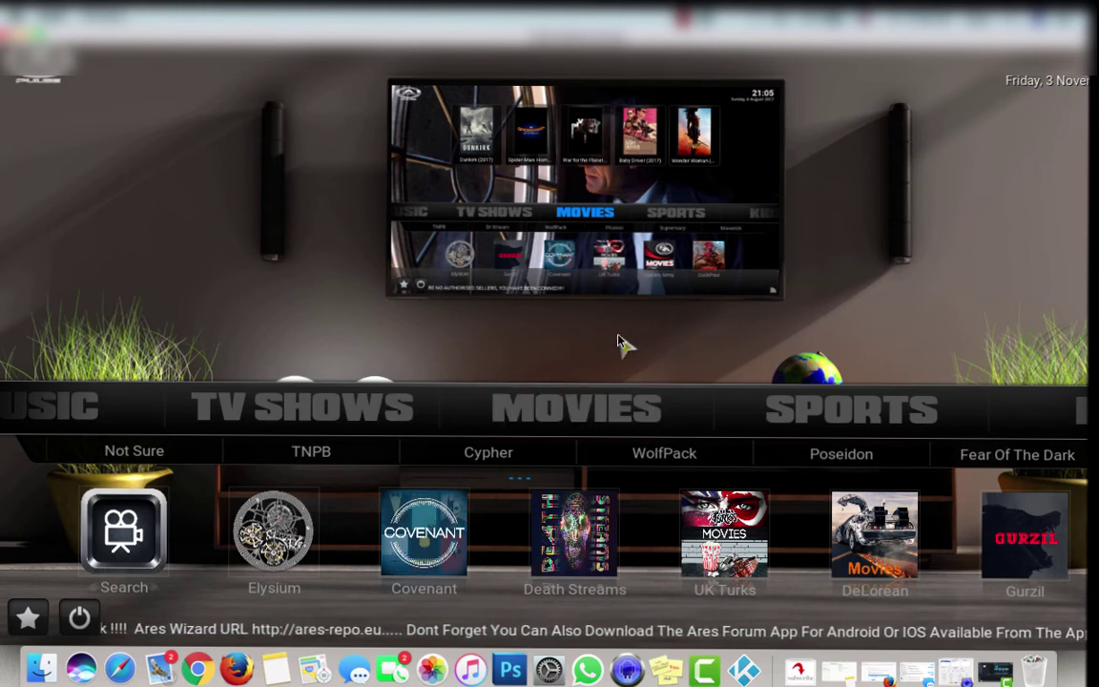
{"action": "key", "text": "Down"}
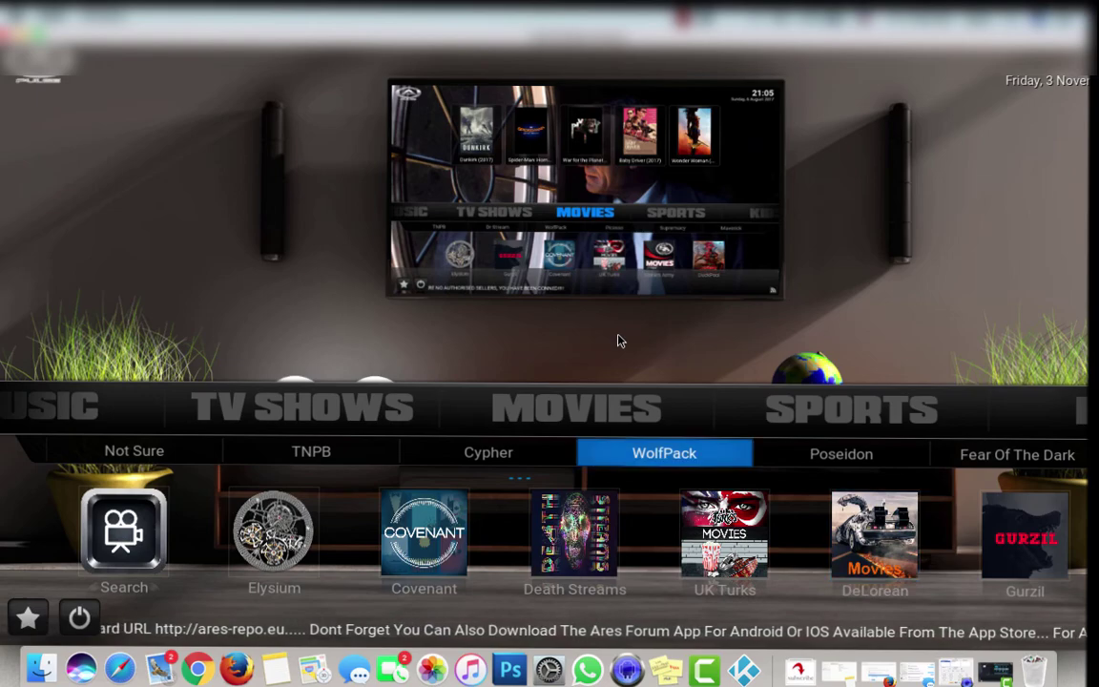
{"action": "key", "text": "Up"}
{"action": "key", "text": "Left"}
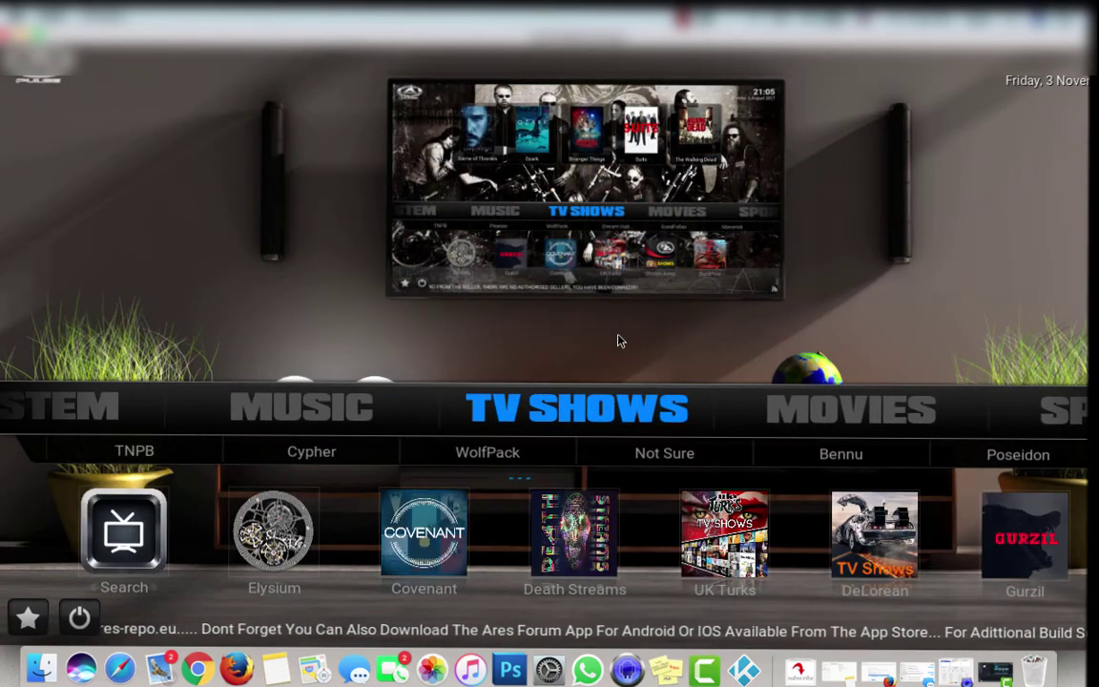
{"action": "key", "text": "Left"}
{"action": "key", "text": "Left"}
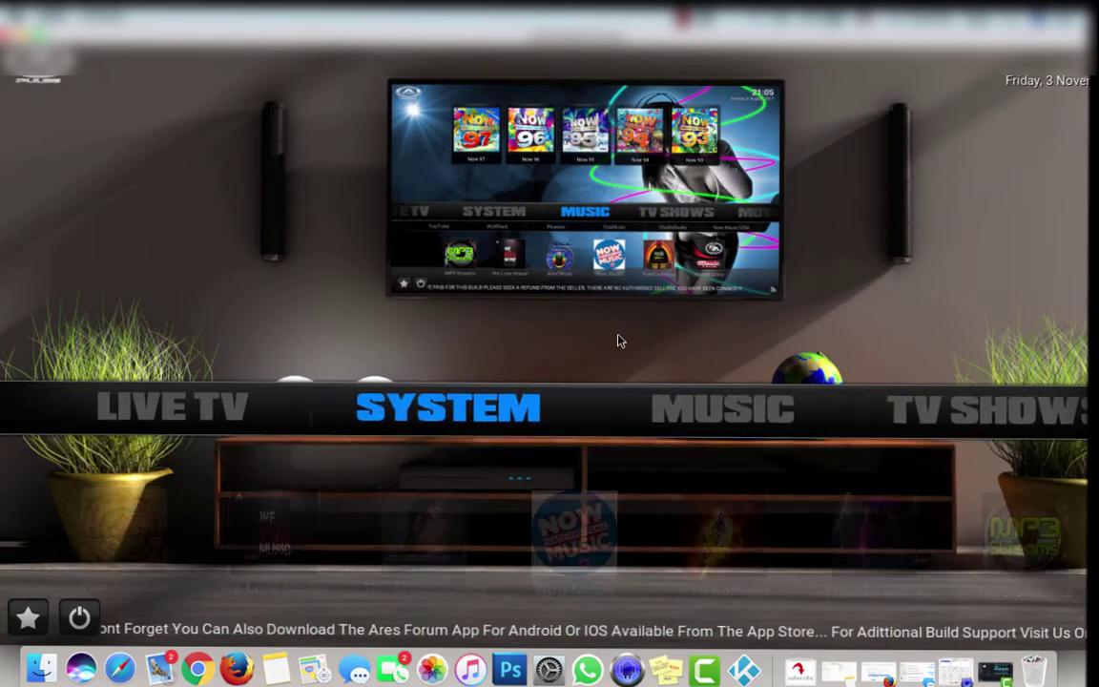
{"action": "key", "text": "Left"}
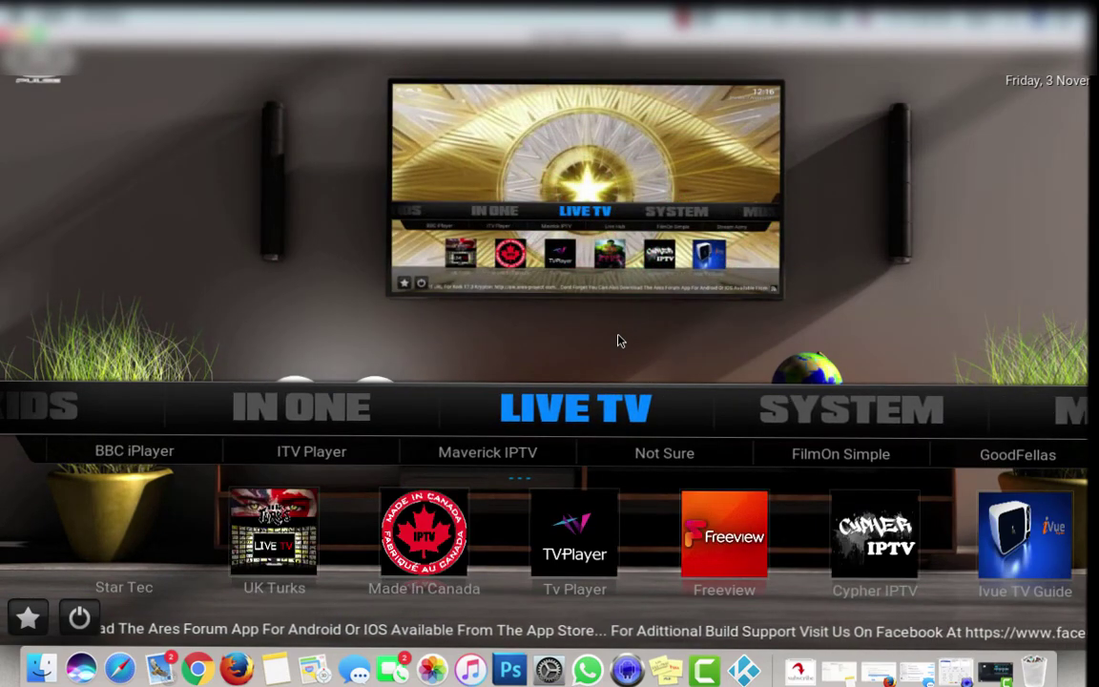
{"action": "key", "text": "Left"}
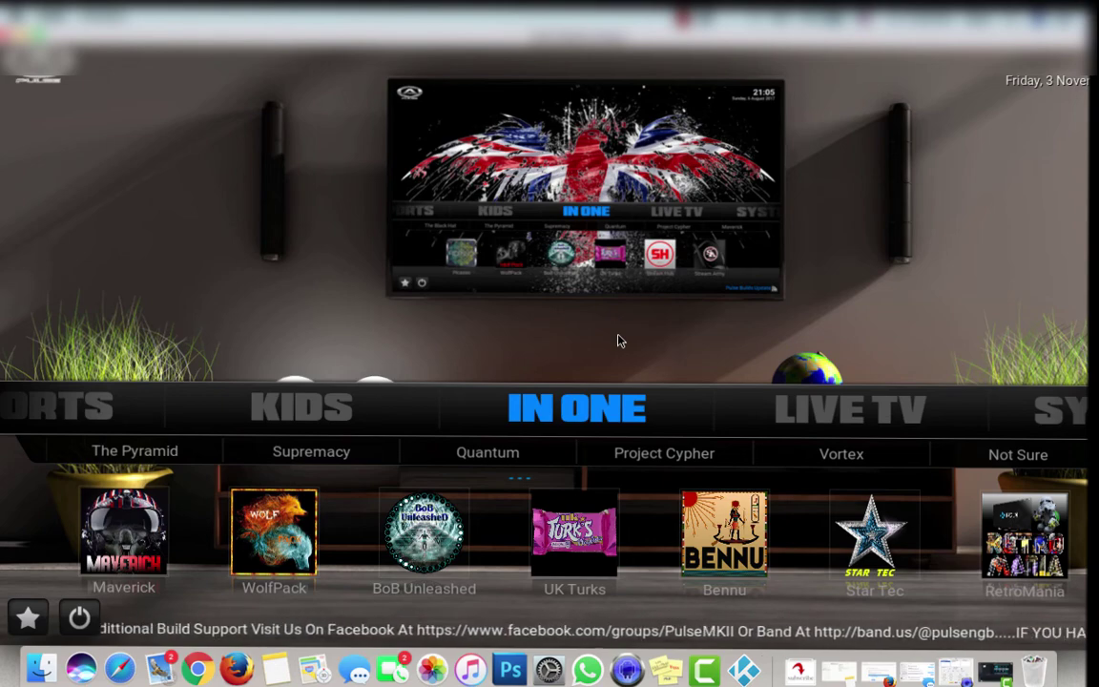
{"action": "key", "text": "Left"}
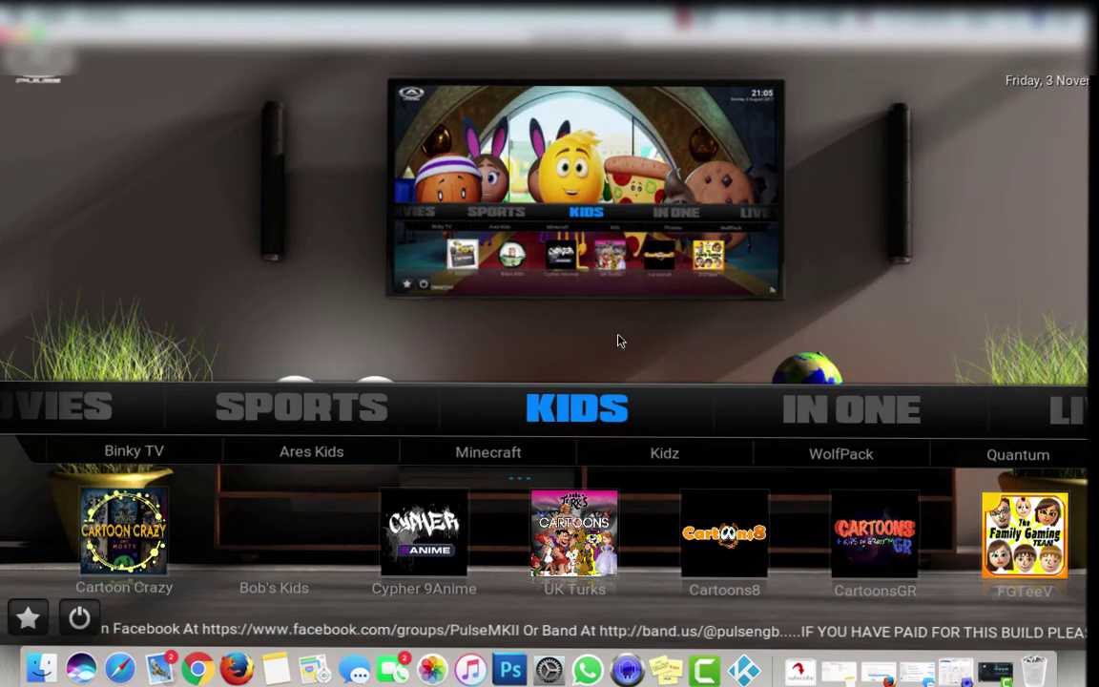
{"action": "key", "text": "Left"}
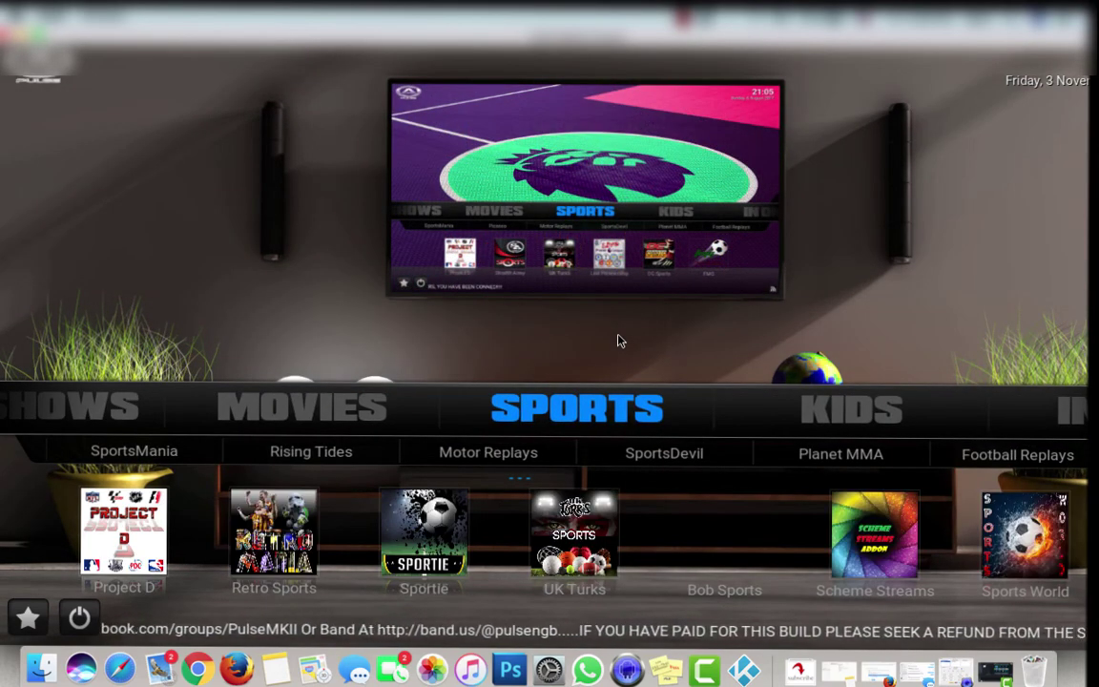
{"action": "key", "text": "Left"}
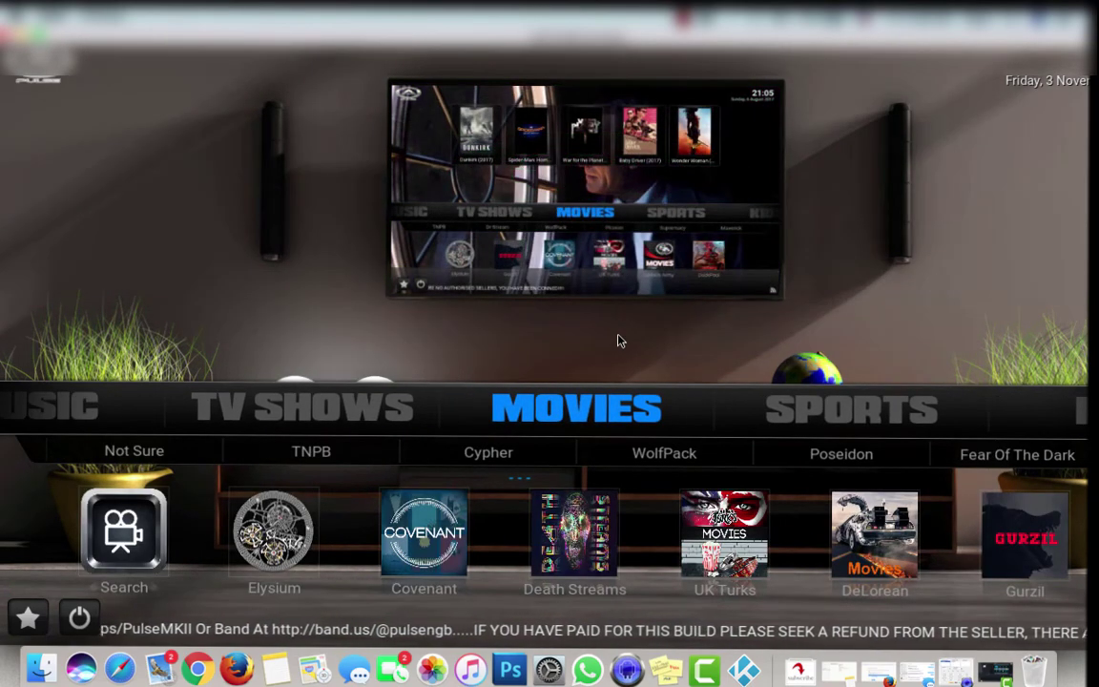
{"action": "key", "text": "Down"}
{"action": "key", "text": "Down"}
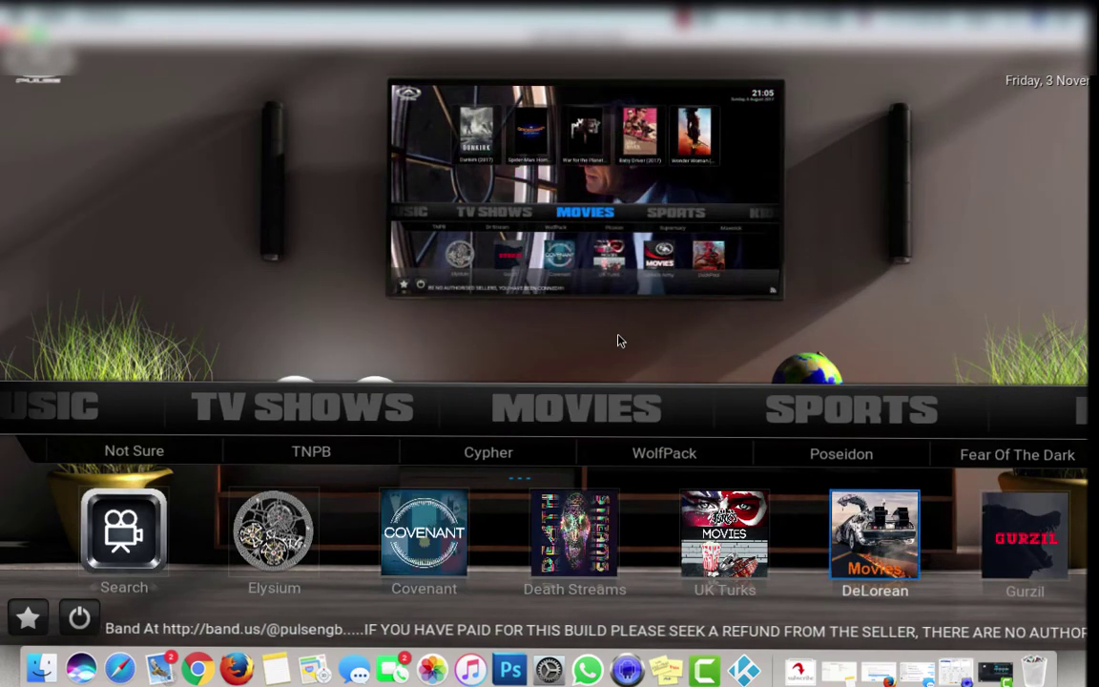
{"action": "key", "text": "Left"}
{"action": "key", "text": "Left"}
{"action": "key", "text": "Left"}
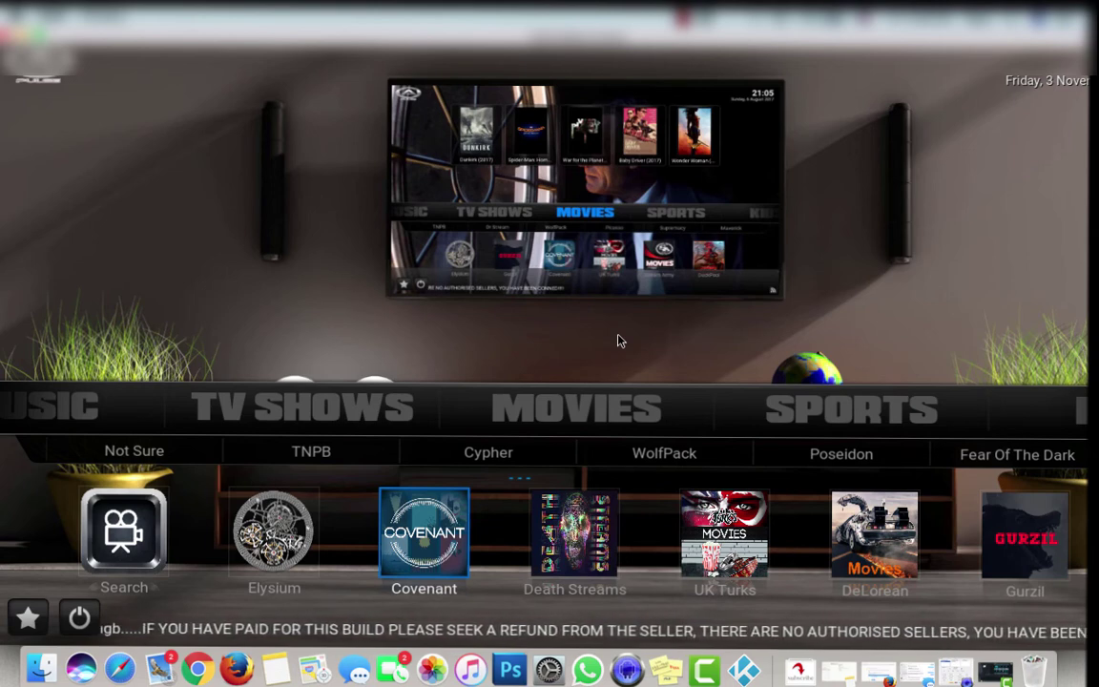
{"action": "key", "text": "Right"}
{"action": "key", "text": "Right"}
{"action": "key", "text": "Right"}
{"action": "key", "text": "Right"}
{"action": "key", "text": "Right"}
{"action": "key", "text": "Right"}
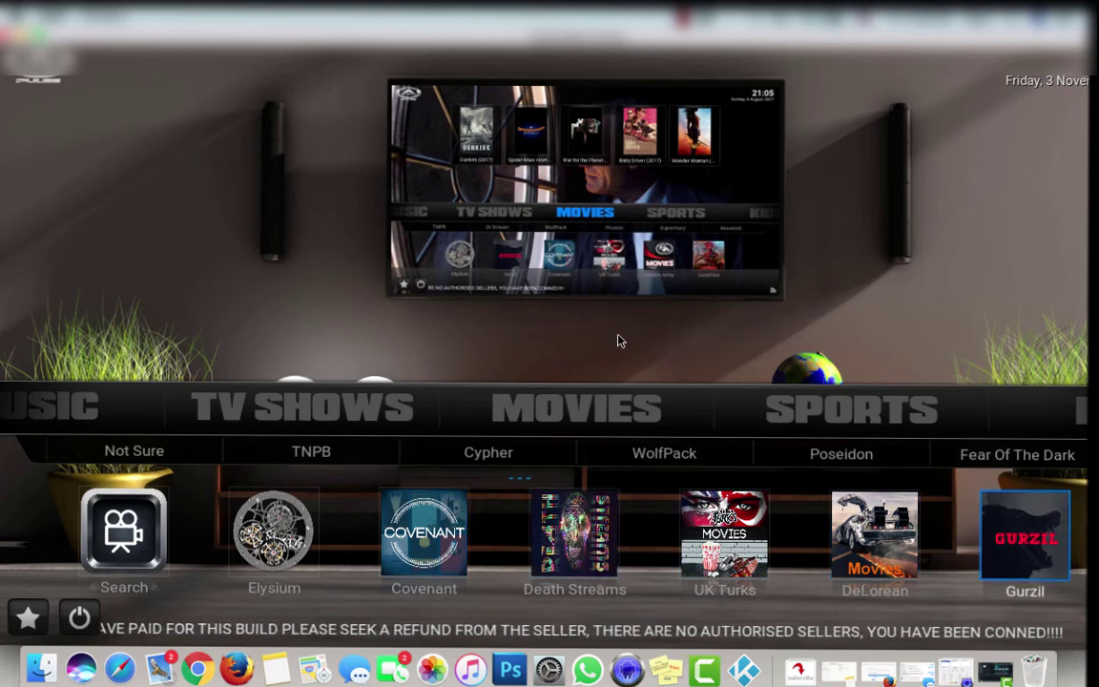
{"action": "key", "text": "Right"}
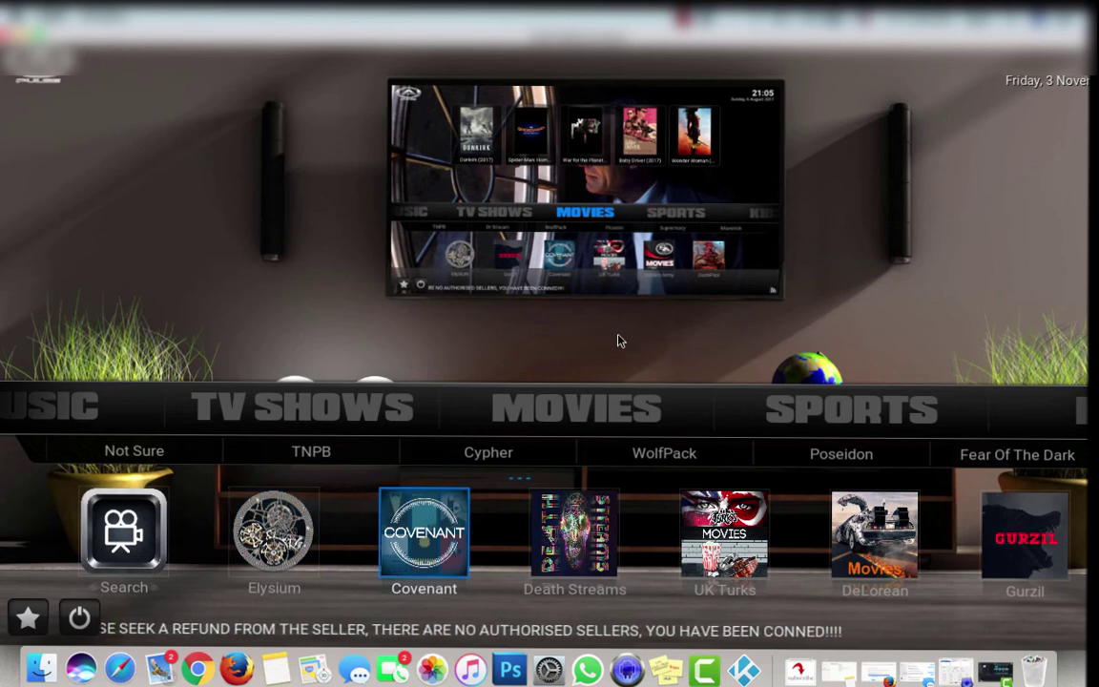
{"action": "key", "text": "Down"}
{"action": "key", "text": "Up"}
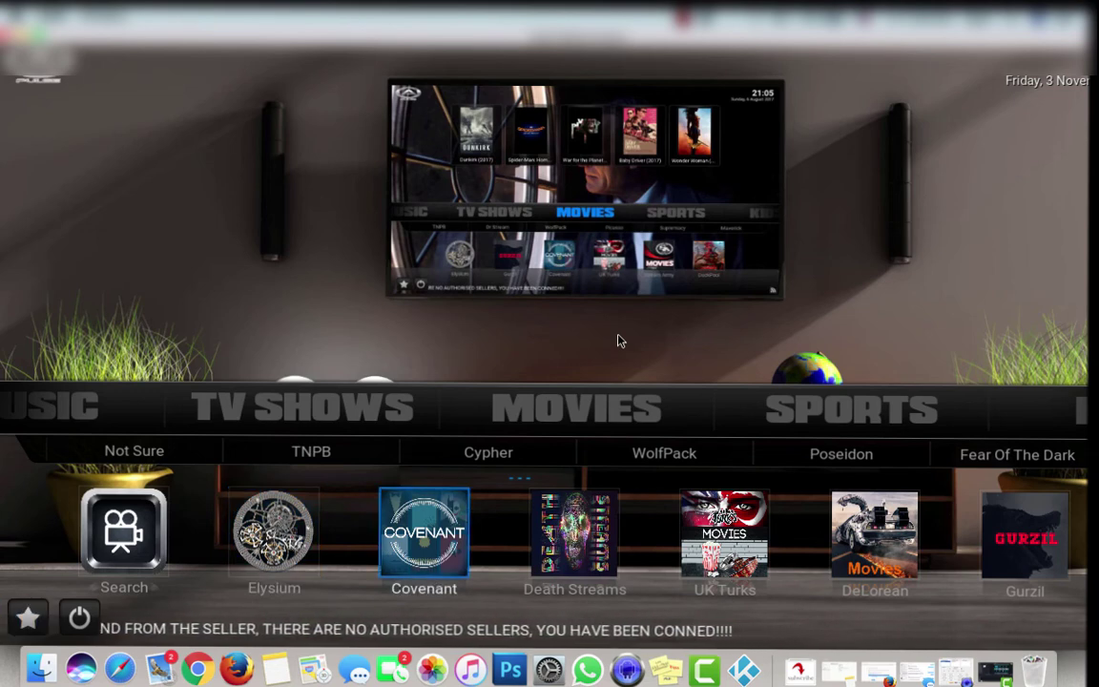
{"action": "key", "text": "Up"}
{"action": "key", "text": "Left"}
{"action": "key", "text": "Left"}
{"action": "key", "text": "Left"}
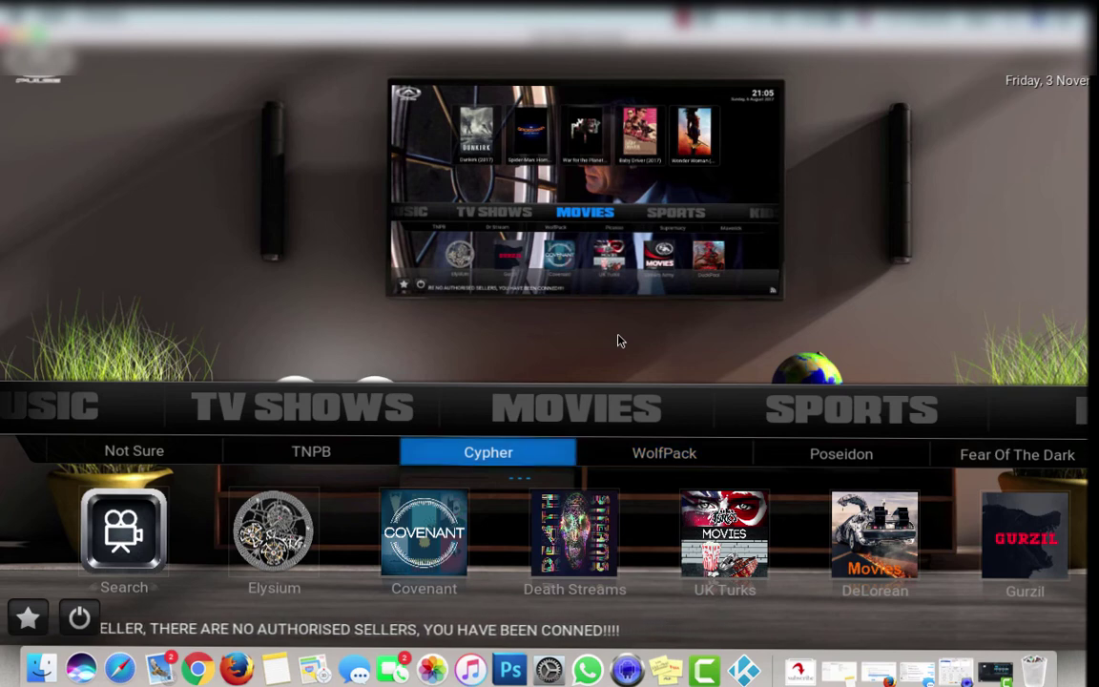
{"action": "key", "text": "Left"}
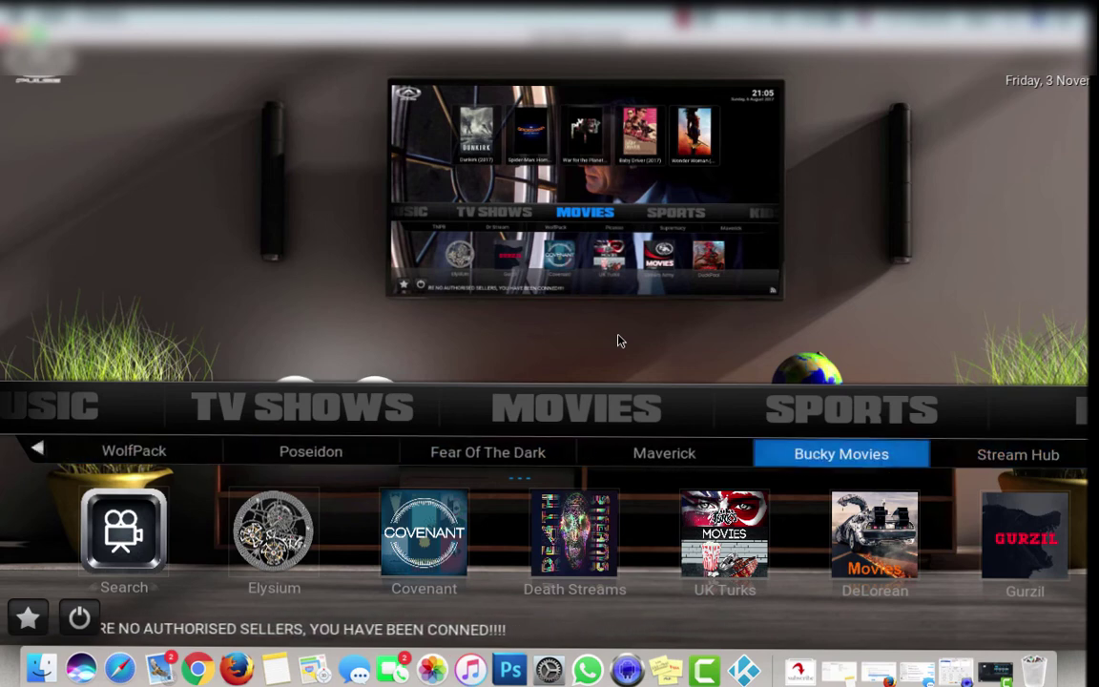
{"action": "key", "text": "Left"}
{"action": "key", "text": "Left"}
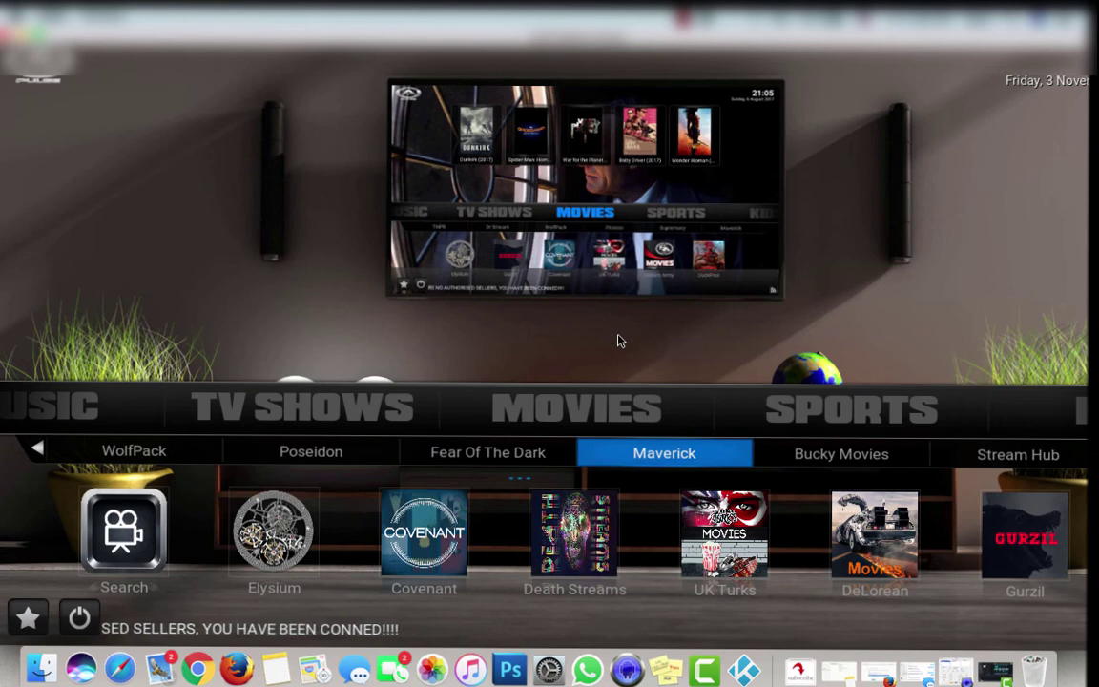
{"action": "key", "text": "Right"}
{"action": "key", "text": "Right"}
{"action": "key", "text": "Right"}
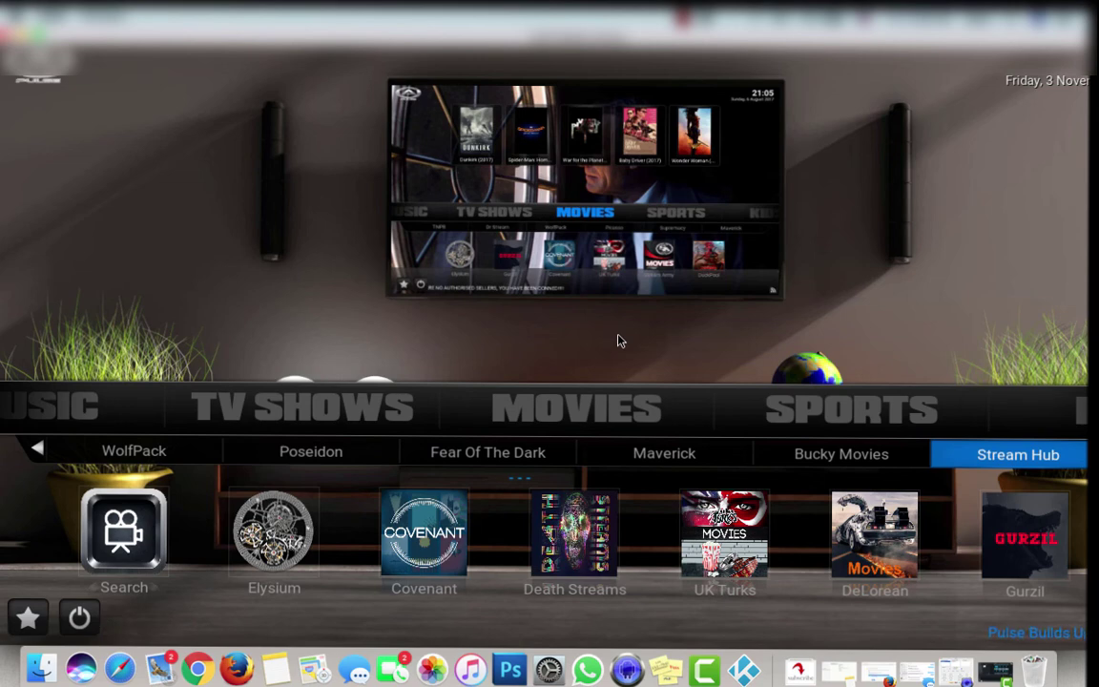
{"action": "key", "text": "Left"}
{"action": "key", "text": "Left"}
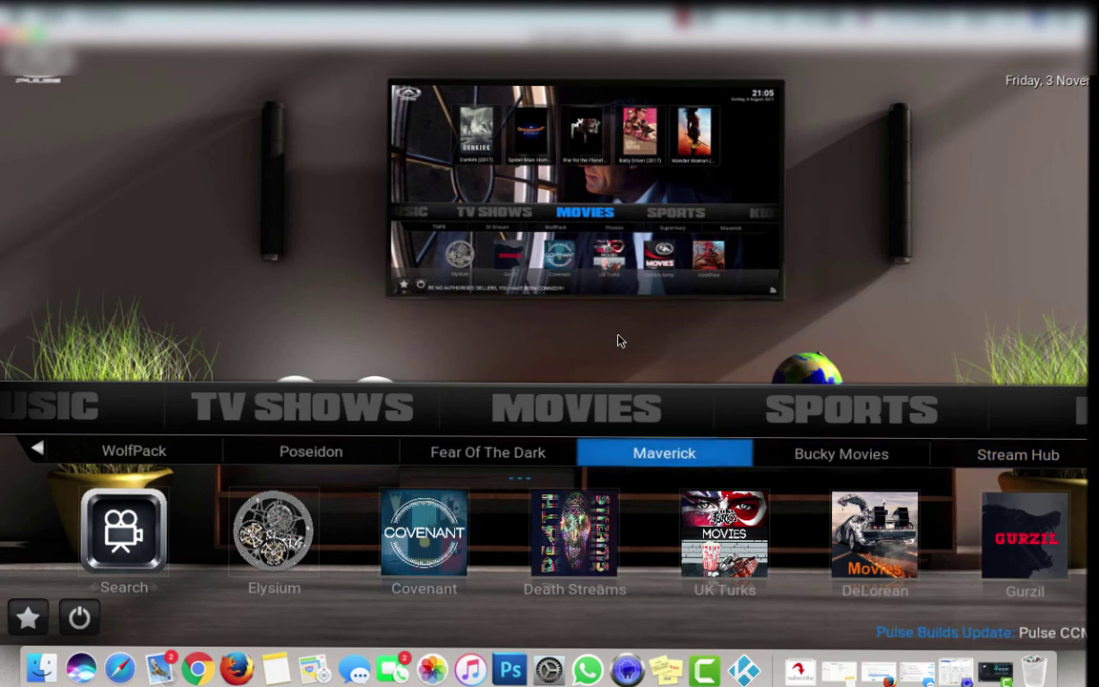
{"action": "key", "text": "Left"}
{"action": "key", "text": "Left"}
{"action": "key", "text": "Left"}
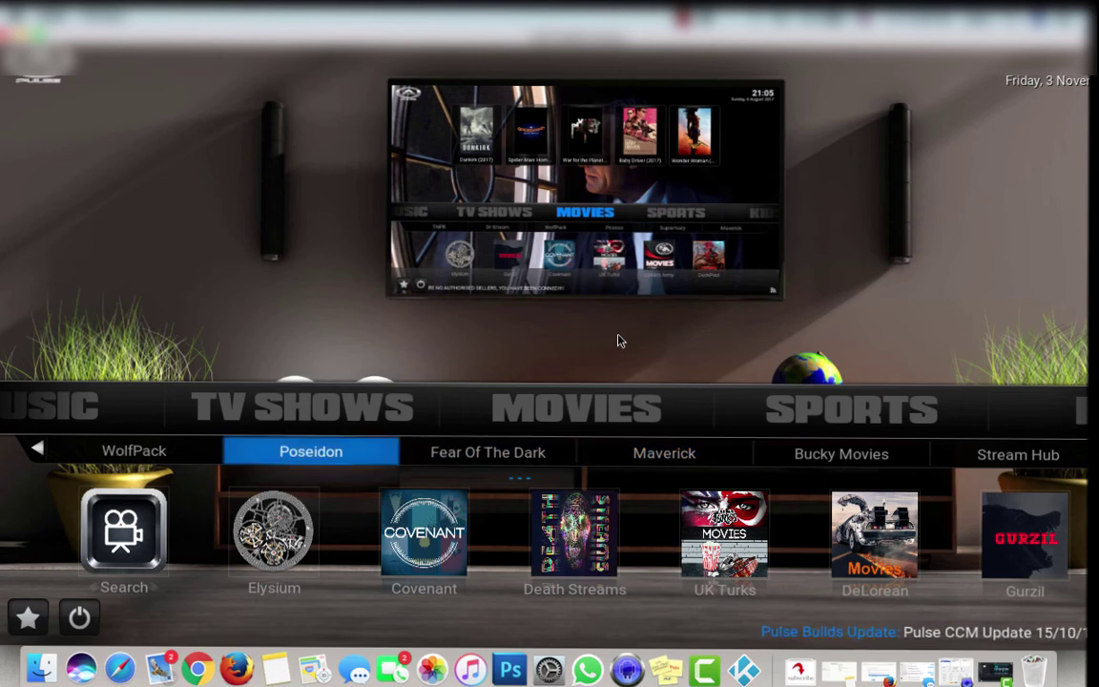
{"action": "key", "text": "Left"}
{"action": "key", "text": "Left"}
{"action": "key", "text": "Left"}
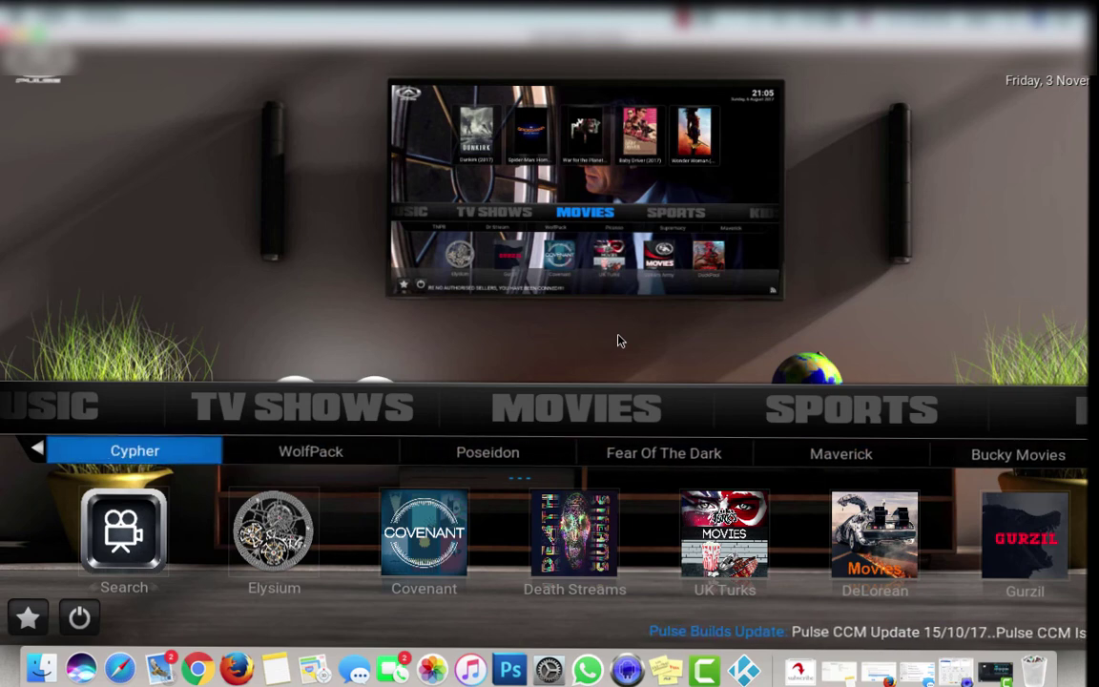
{"action": "key", "text": "Right"}
{"action": "key", "text": "Right"}
{"action": "key", "text": "Right"}
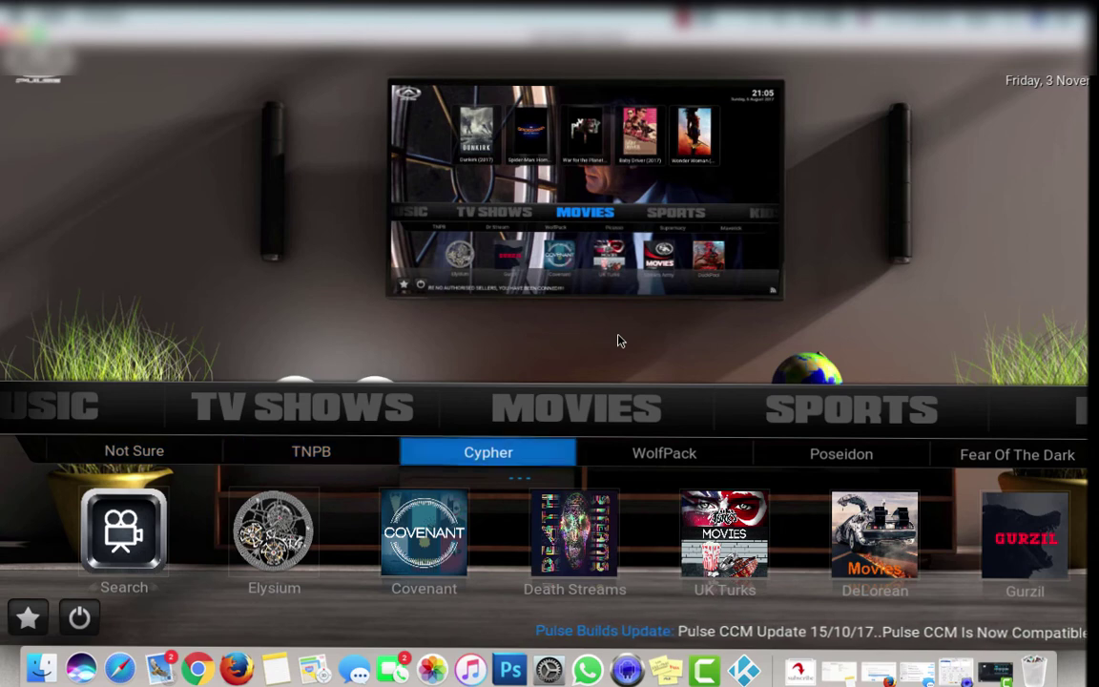
{"action": "key", "text": "Down"}
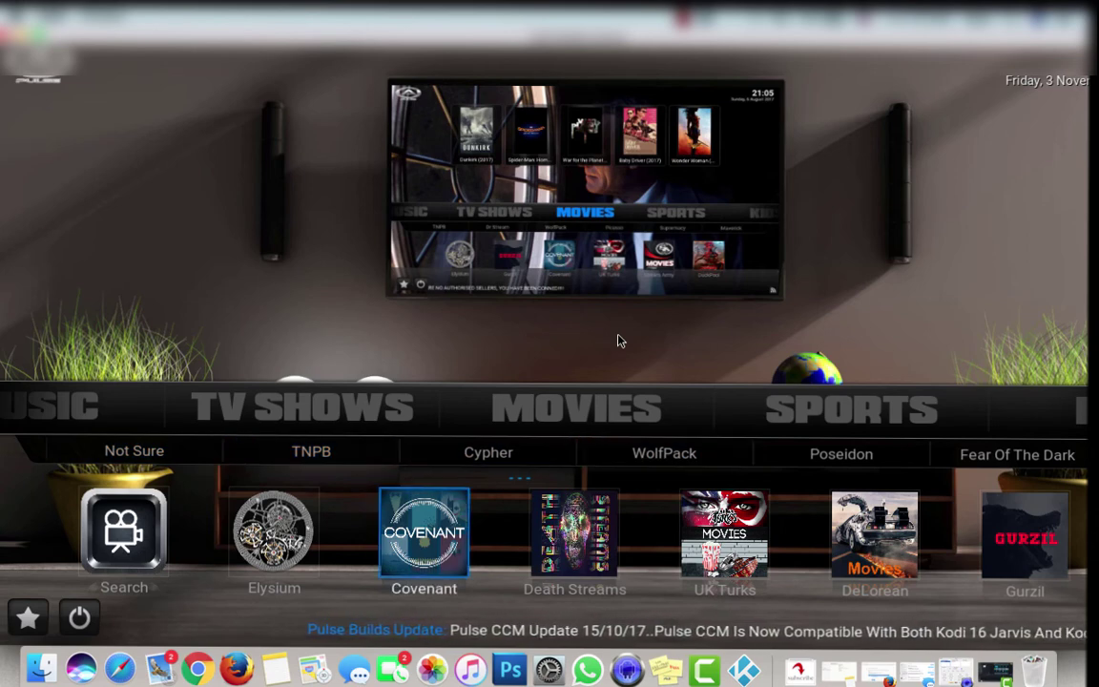
{"action": "key", "text": "Right"}
{"action": "key", "text": "Right"}
{"action": "key", "text": "Right"}
{"action": "key", "text": "Left"}
{"action": "key", "text": "Left"}
{"action": "key", "text": "Left"}
{"action": "key", "text": "Left"}
{"action": "key", "text": "Left"}
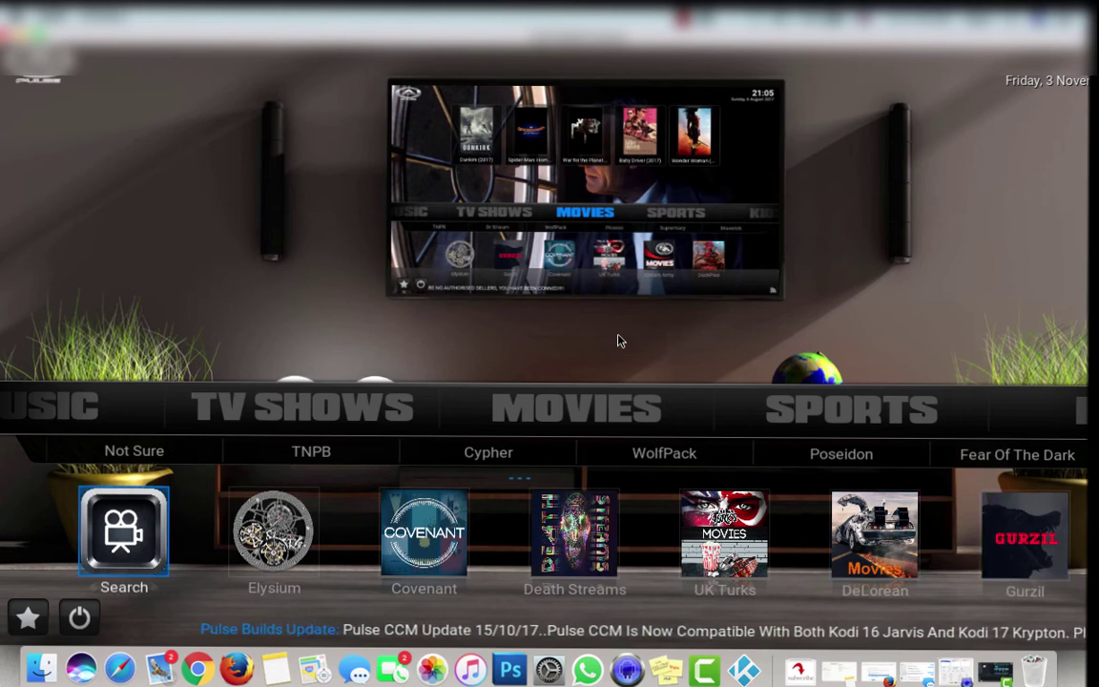
{"action": "key", "text": "Right"}
{"action": "key", "text": "Right"}
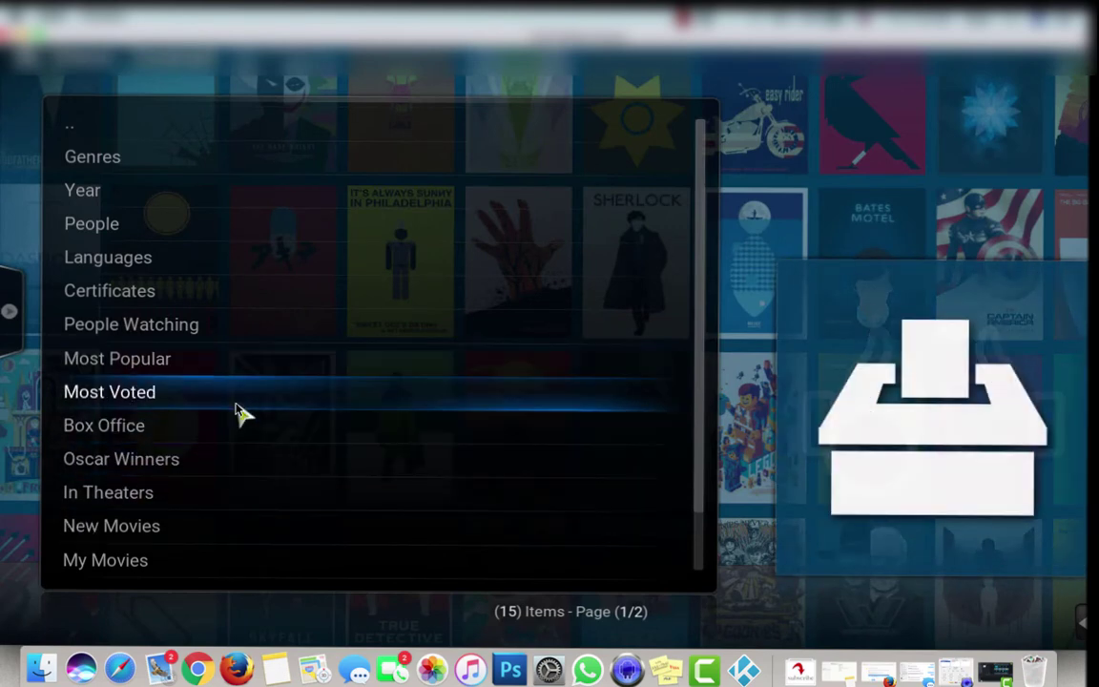
{"action": "left_click", "coordinate": [179, 329]}
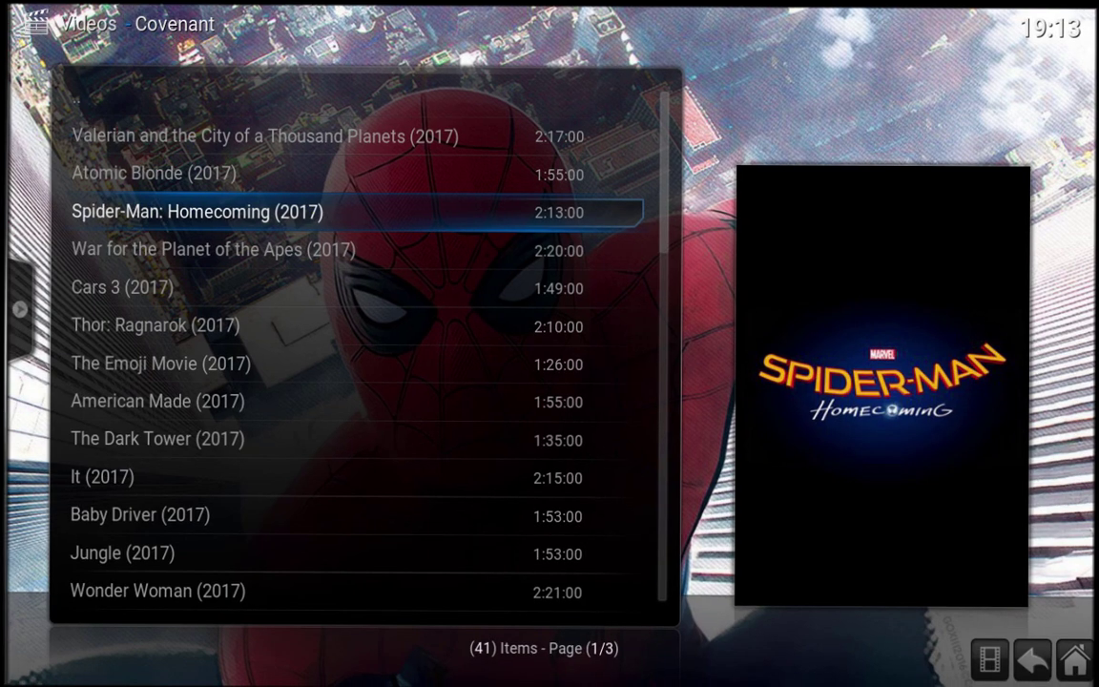
{"action": "key", "text": "Up"}
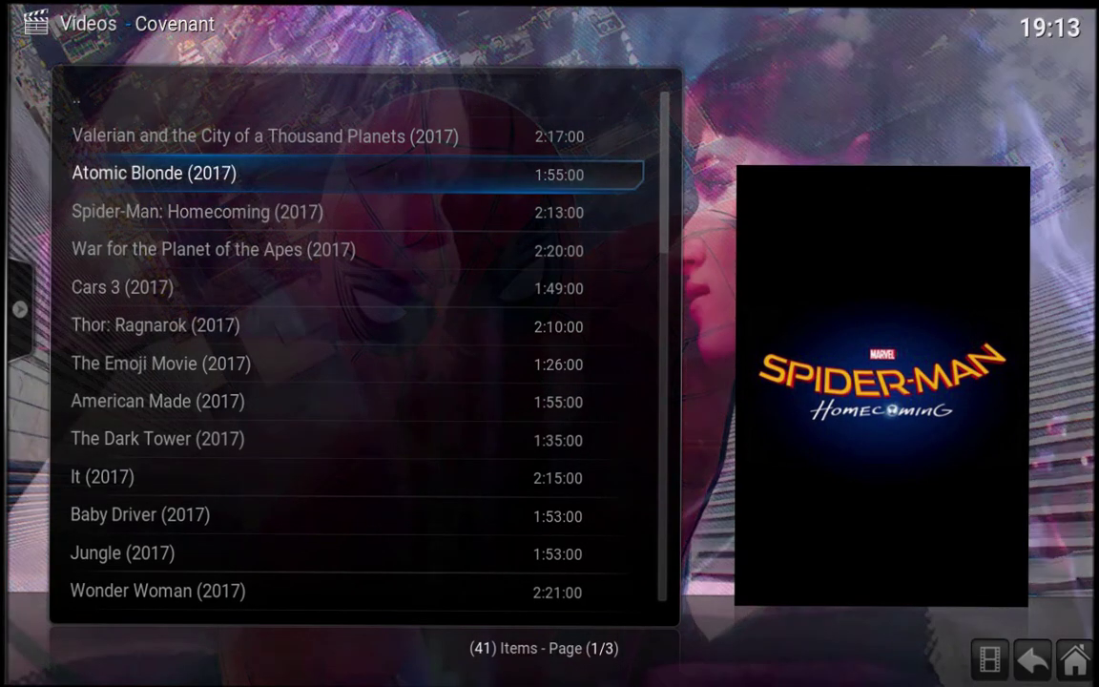
{"action": "key", "text": "Down"}
{"action": "key", "text": "Down"}
{"action": "key", "text": "Down"}
{"action": "key", "text": "Down"}
{"action": "key", "text": "Down"}
{"action": "key", "text": "BackSpace"}
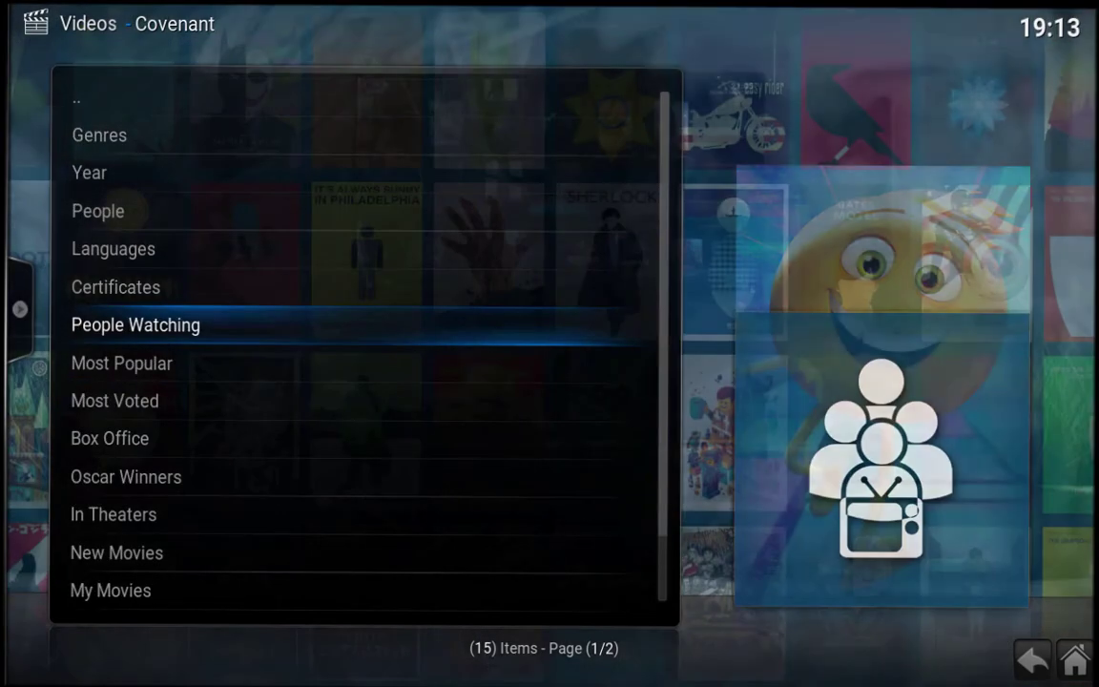
Return home and browse the Sports add-ons: SportsMania, Project D, Sportie, UK Turks, Bob Sports.
{"action": "key", "text": "Escape"}
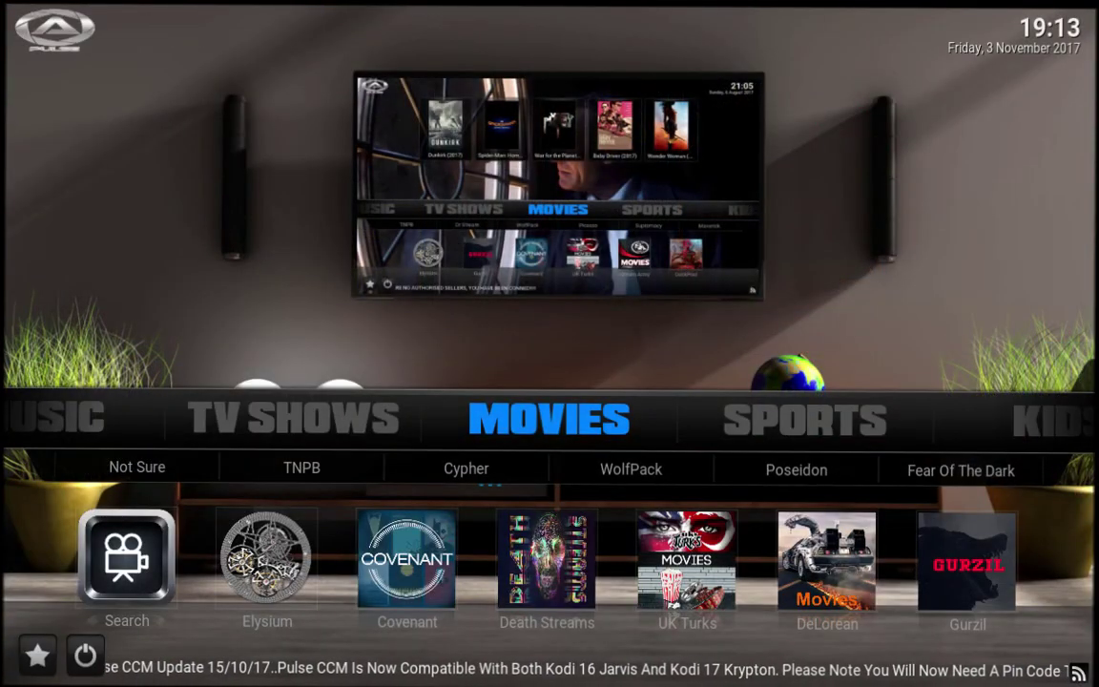
{"action": "key", "text": "Right"}
{"action": "key", "text": "Down"}
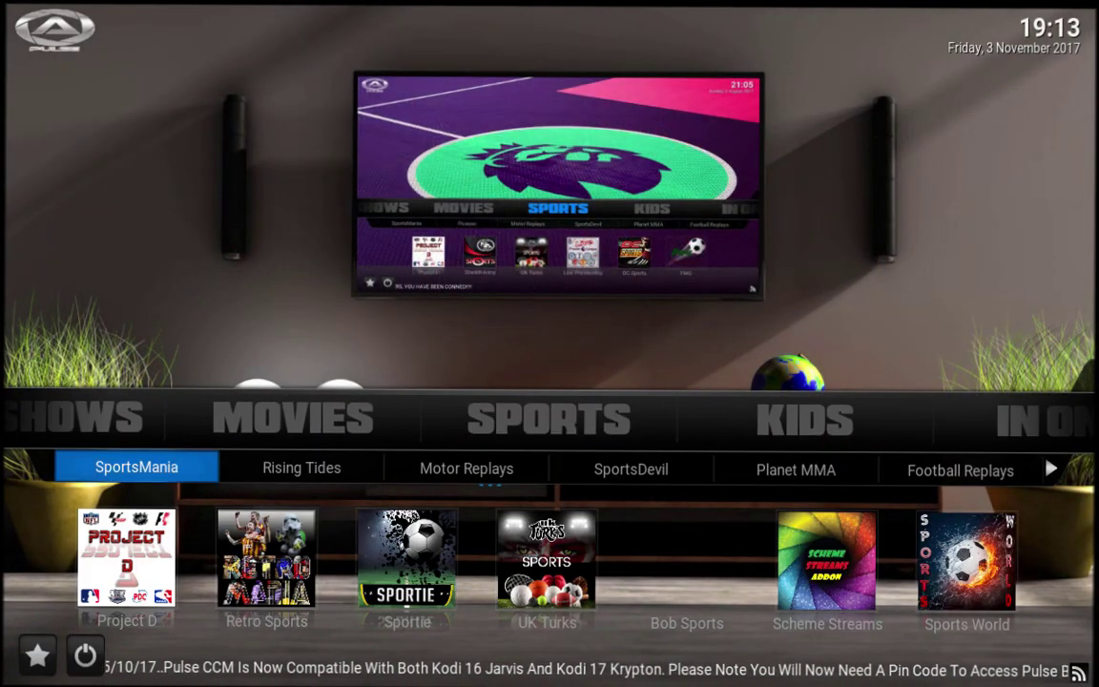
{"action": "key", "text": "Down"}
{"action": "key", "text": "Right"}
{"action": "key", "text": "Right"}
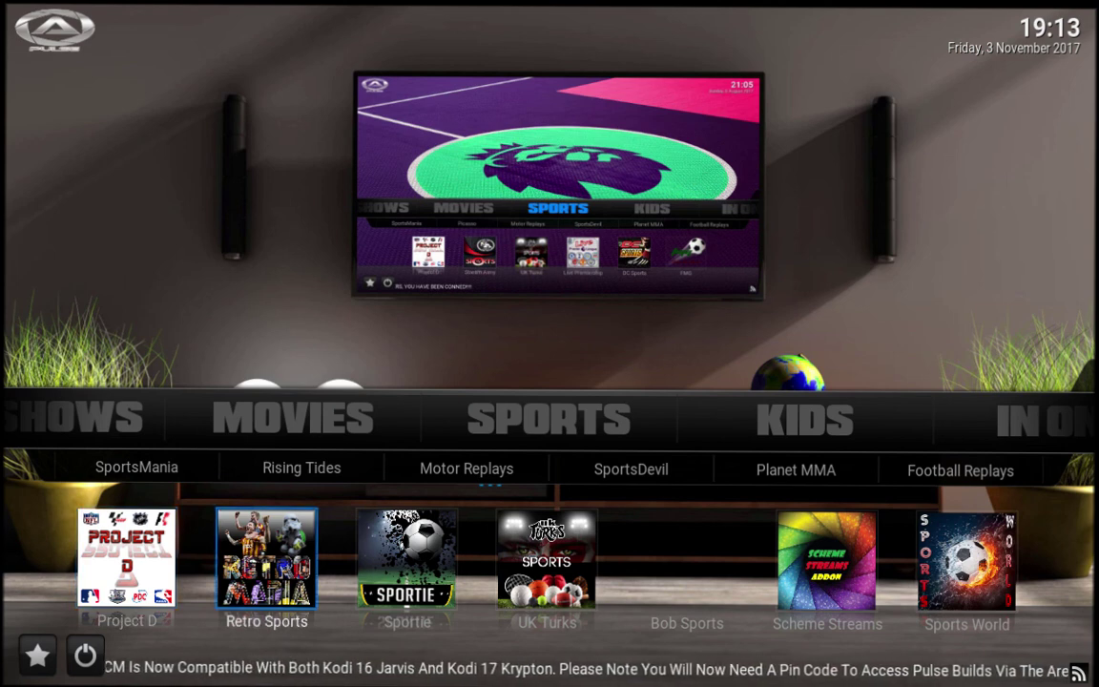
{"action": "key", "text": "Right"}
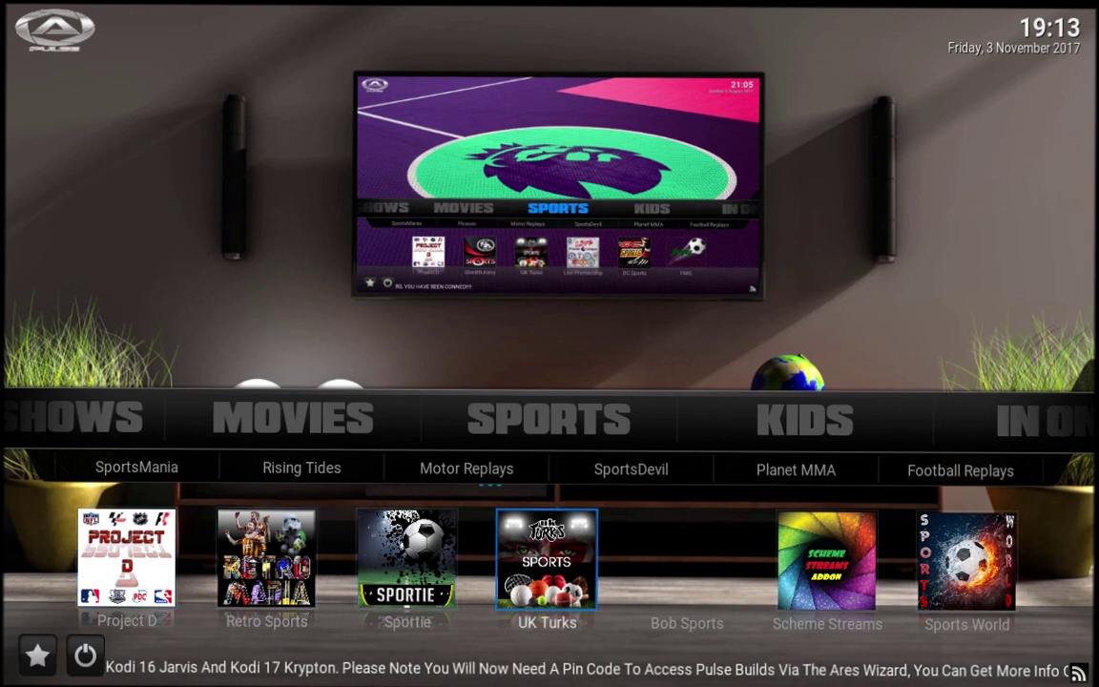
{"action": "key", "text": "Right"}
{"action": "key", "text": "Right"}
{"action": "key", "text": "Right"}
{"action": "key", "text": "Right"}
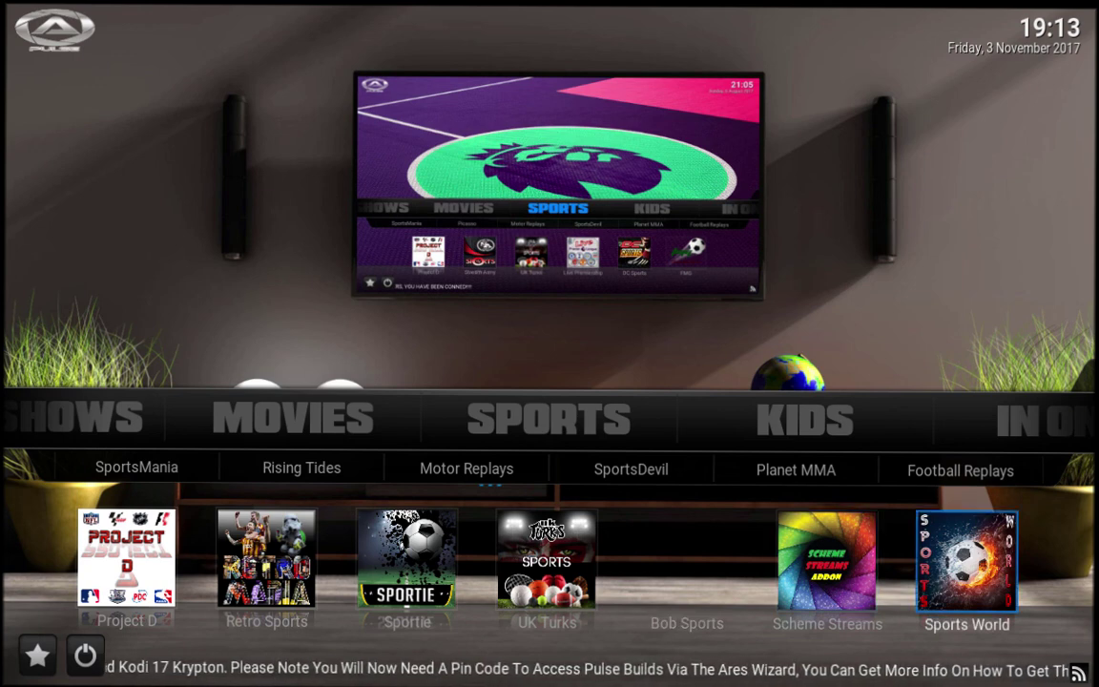
{"action": "key", "text": "Up"}
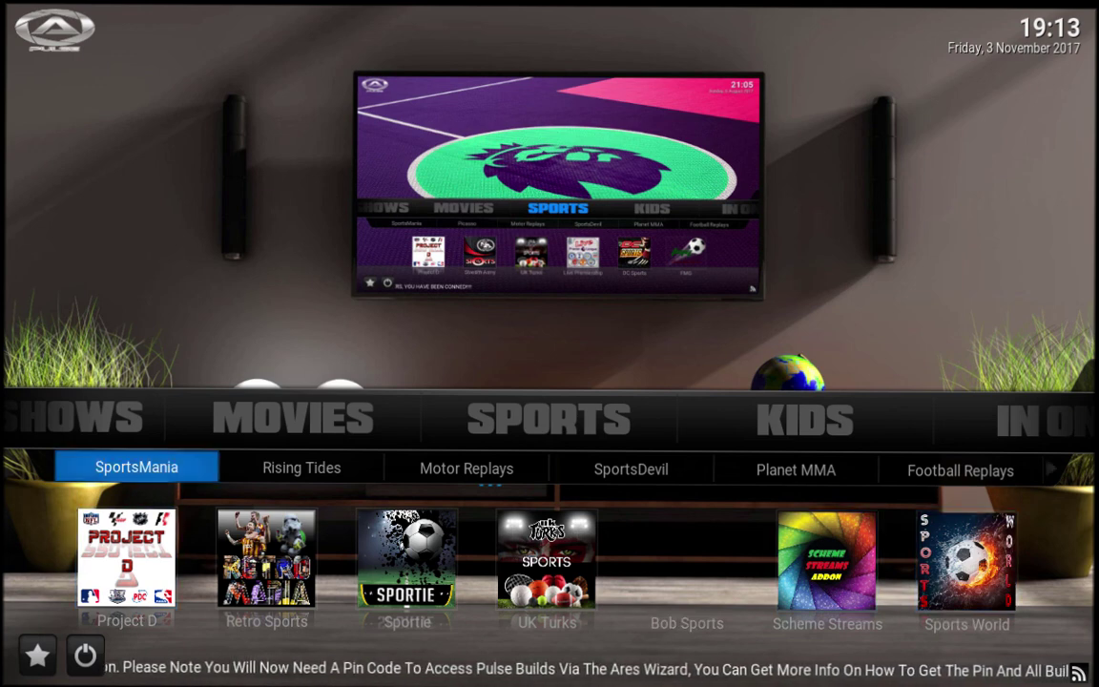
{"action": "key", "text": "Up"}
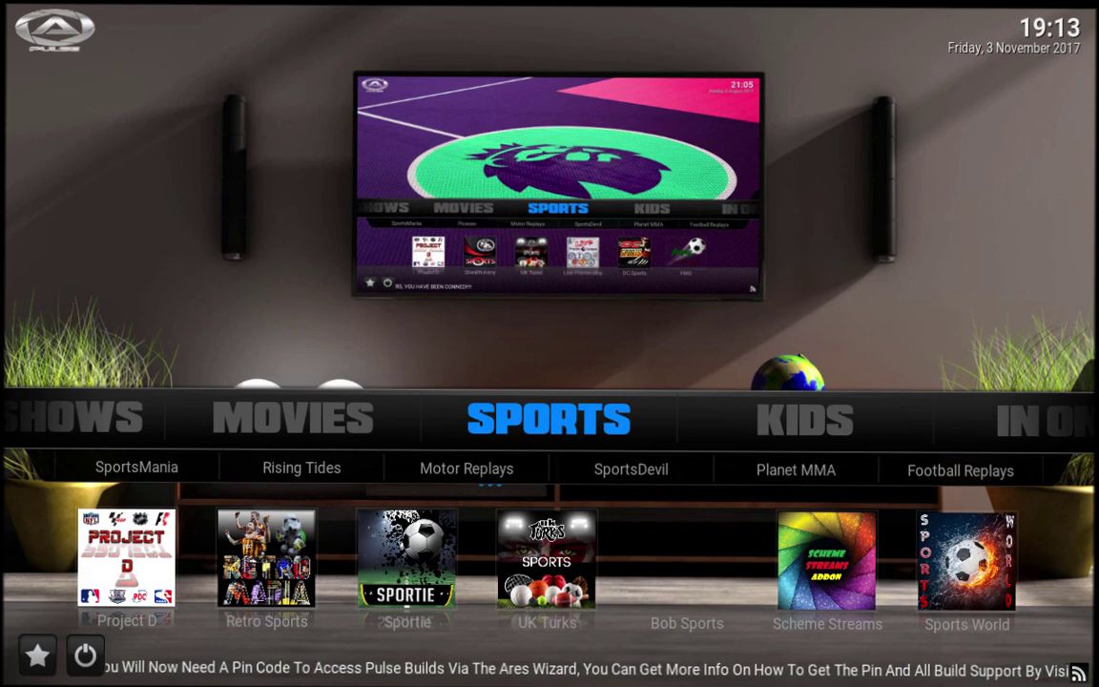
Step through the In One, Live TV, System and Music categories to TV Shows.
{"action": "key", "text": "Right"}
{"action": "key", "text": "Right"}
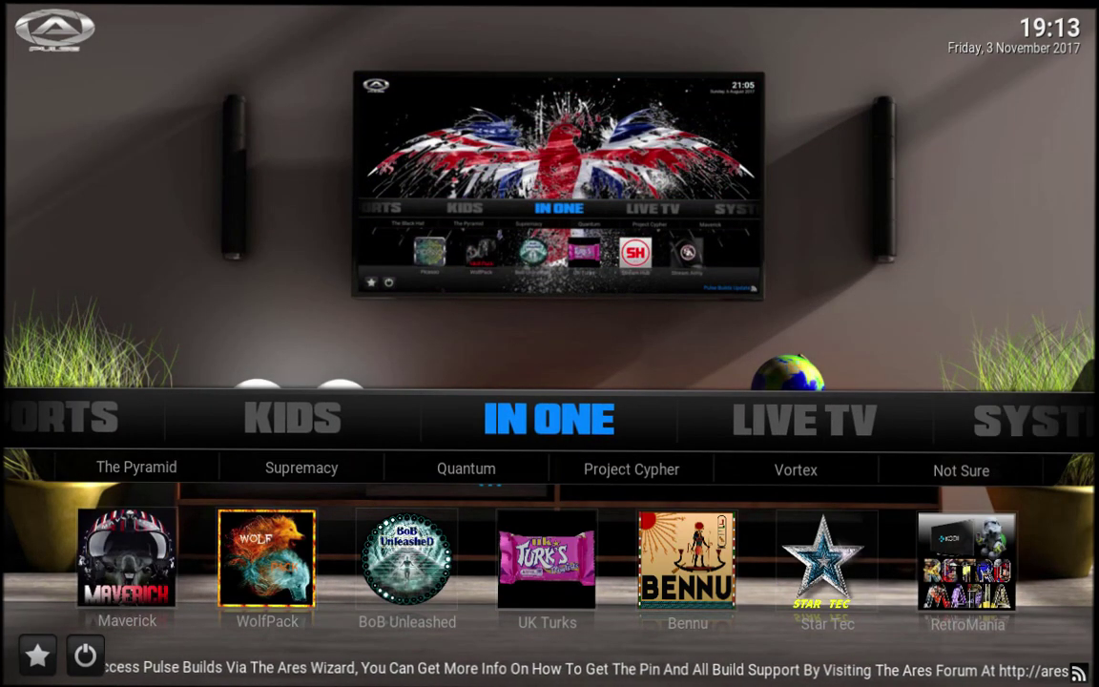
{"action": "key", "text": "Right"}
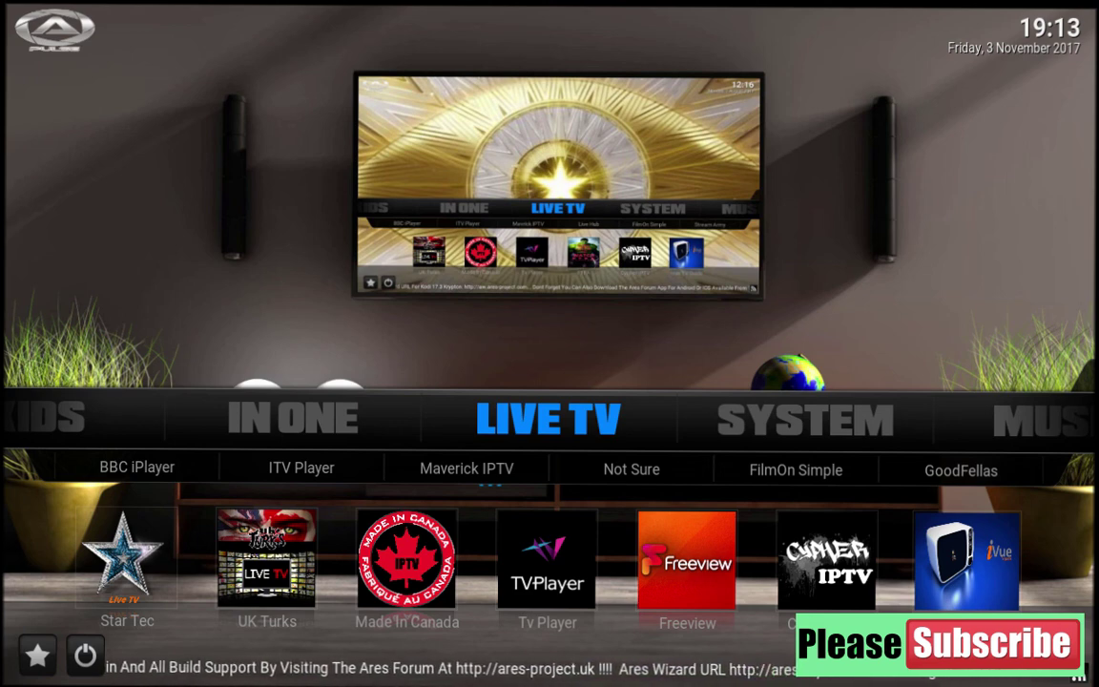
{"action": "key", "text": "Right"}
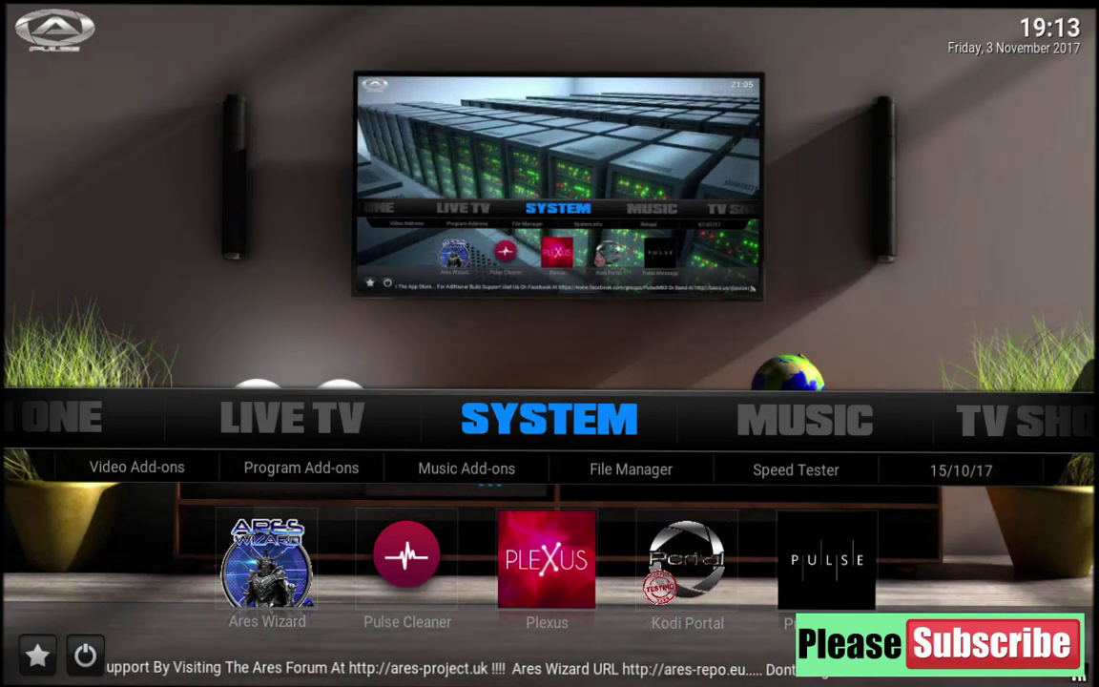
{"action": "key", "text": "Right"}
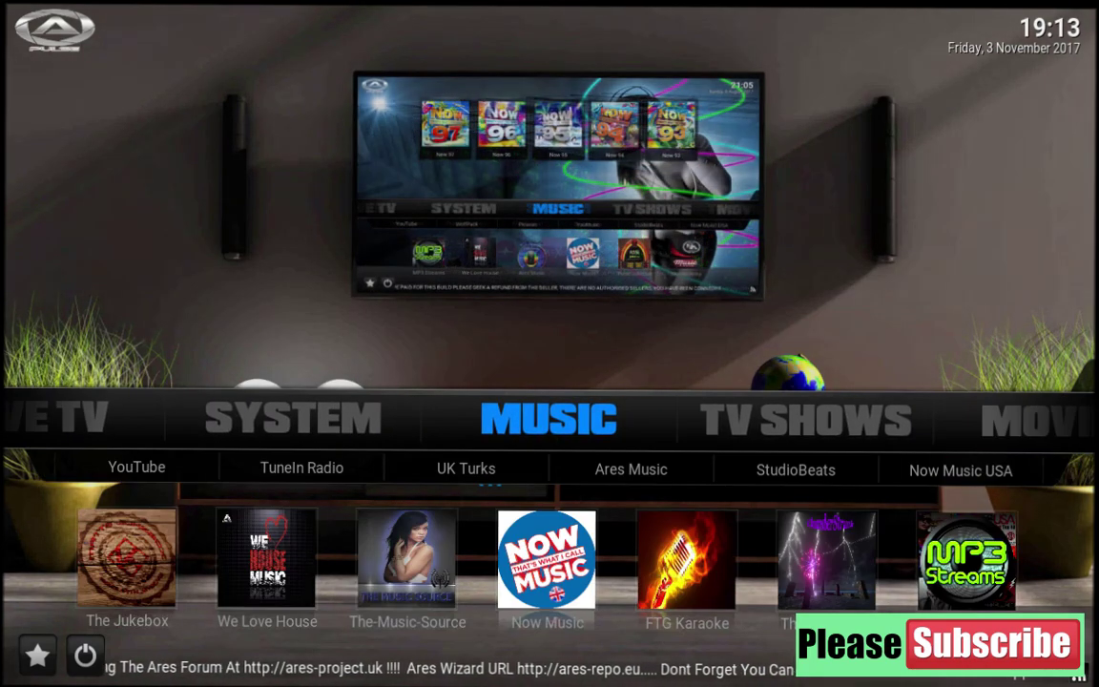
{"action": "key", "text": "Right"}
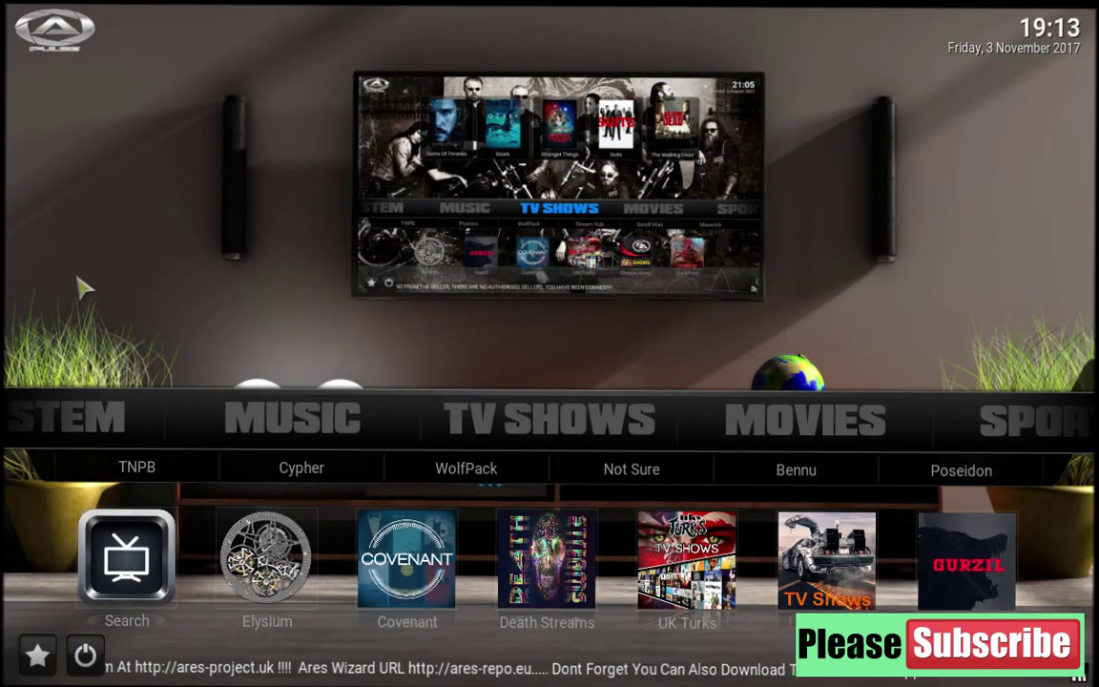